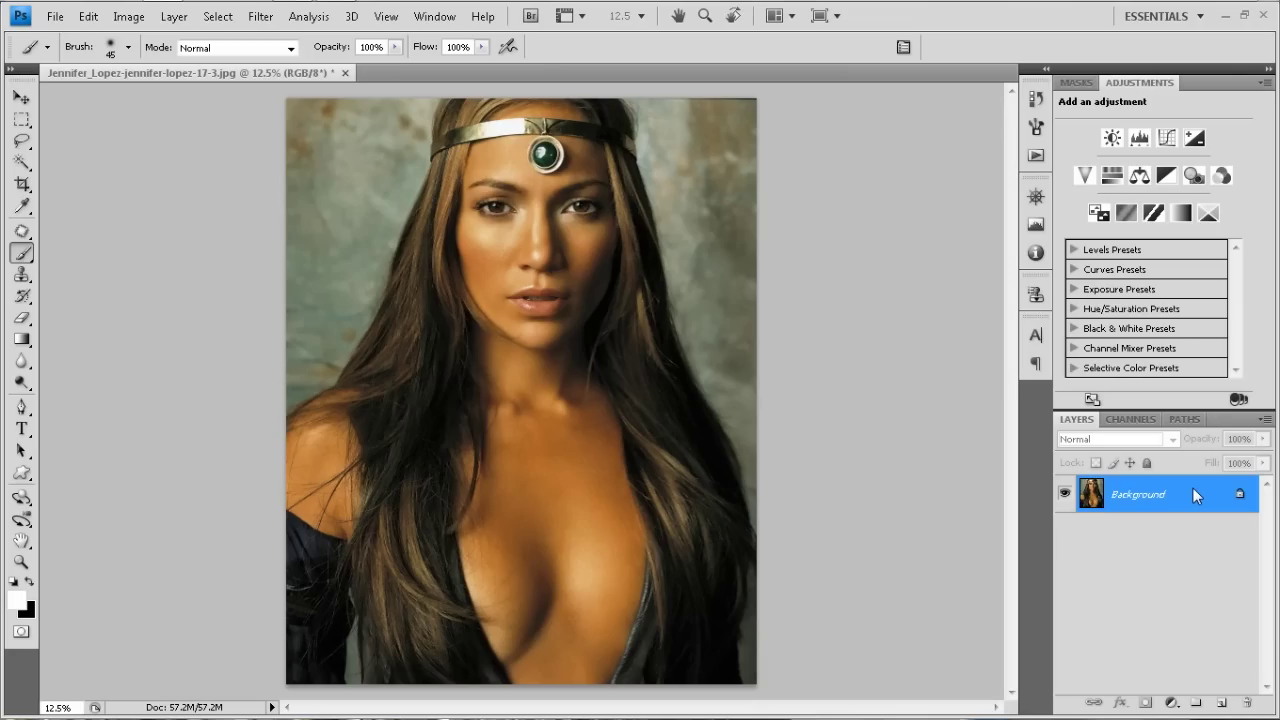
# - Duplicate the portrait's Background layer into Layer 1 with Ctrl+J
pyautogui.hotkey('ctrl', 'j')
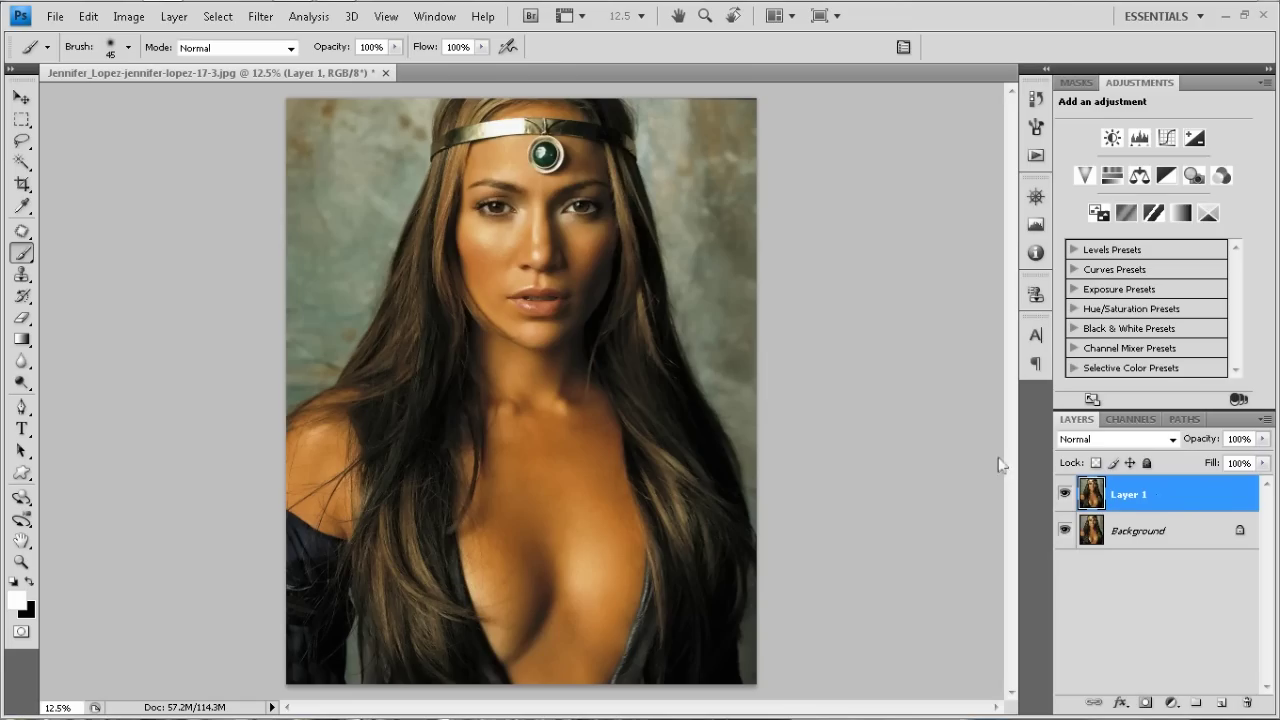
# - Draw a rectangular marquee around the face and open Liquify on that selection
pyautogui.press('m')
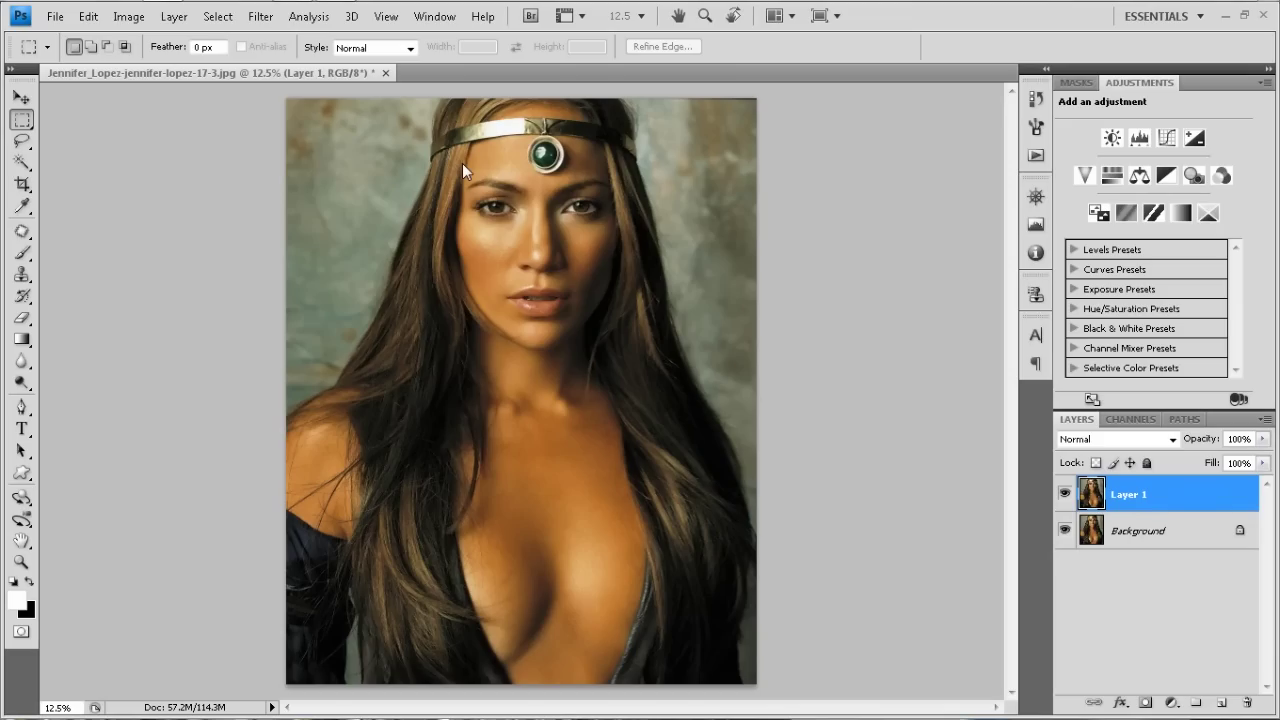
pyautogui.moveTo(424, 142); pyautogui.dragTo(652, 366)
pyautogui.moveTo(595, 302); pyautogui.dragTo(589, 298)
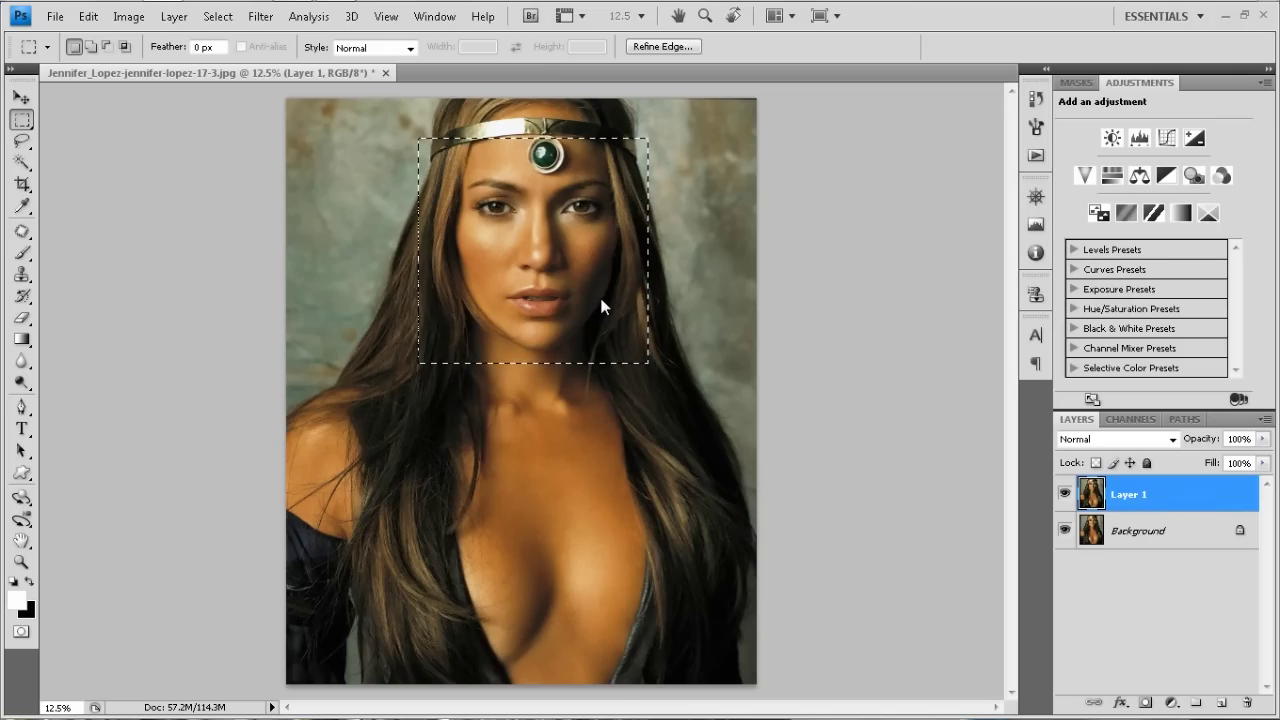
pyautogui.click(260, 17)
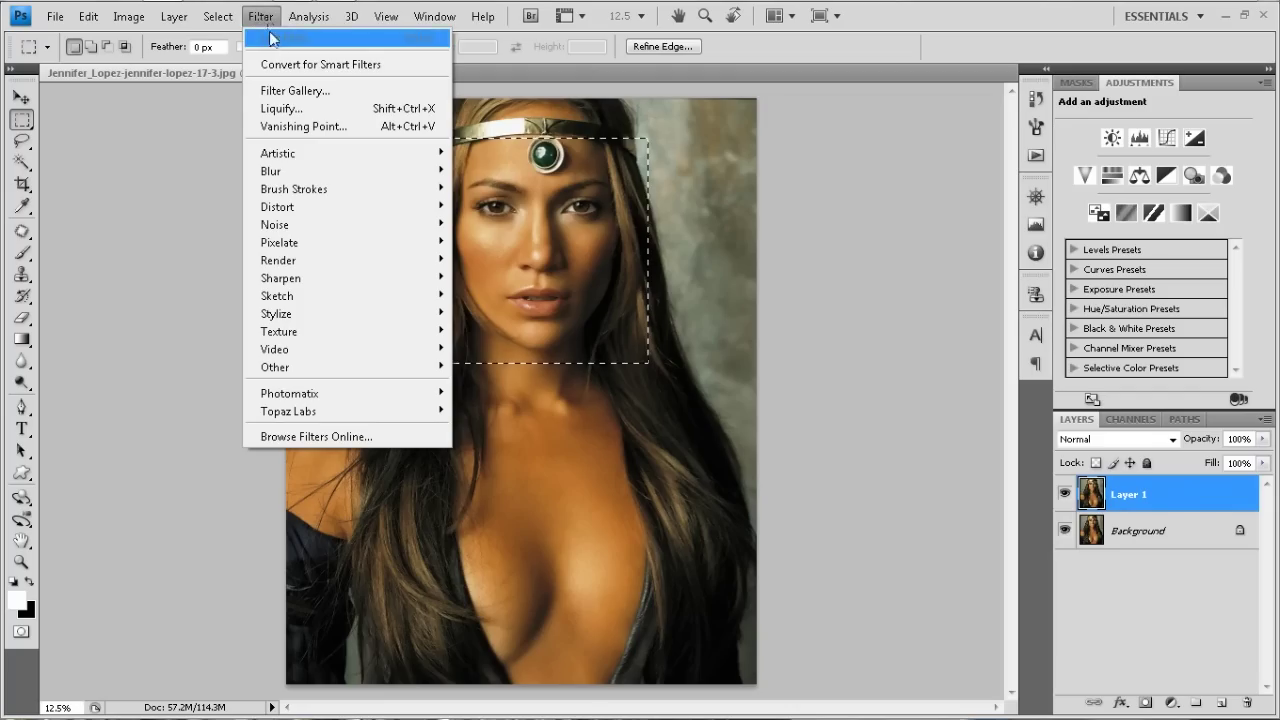
pyautogui.click(378, 110)
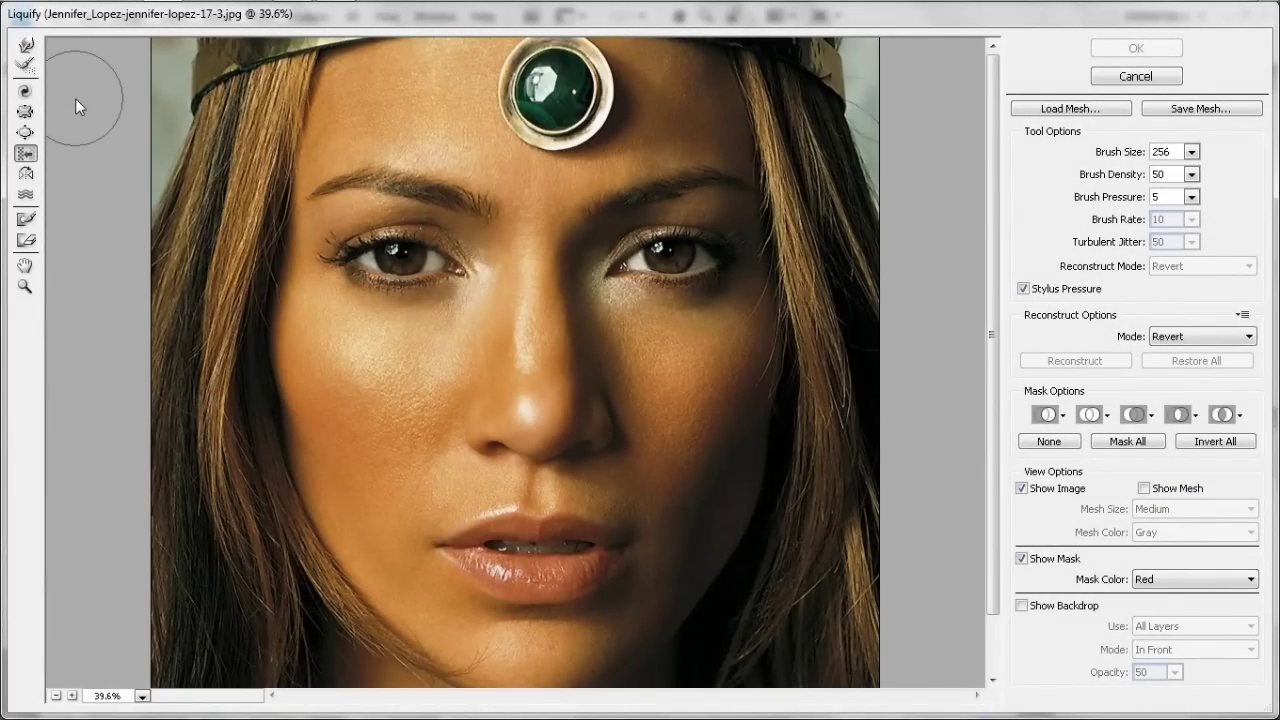
# - Choose the Bloat tool with brush size 648 and Brush Density 60
pyautogui.click(25, 46)
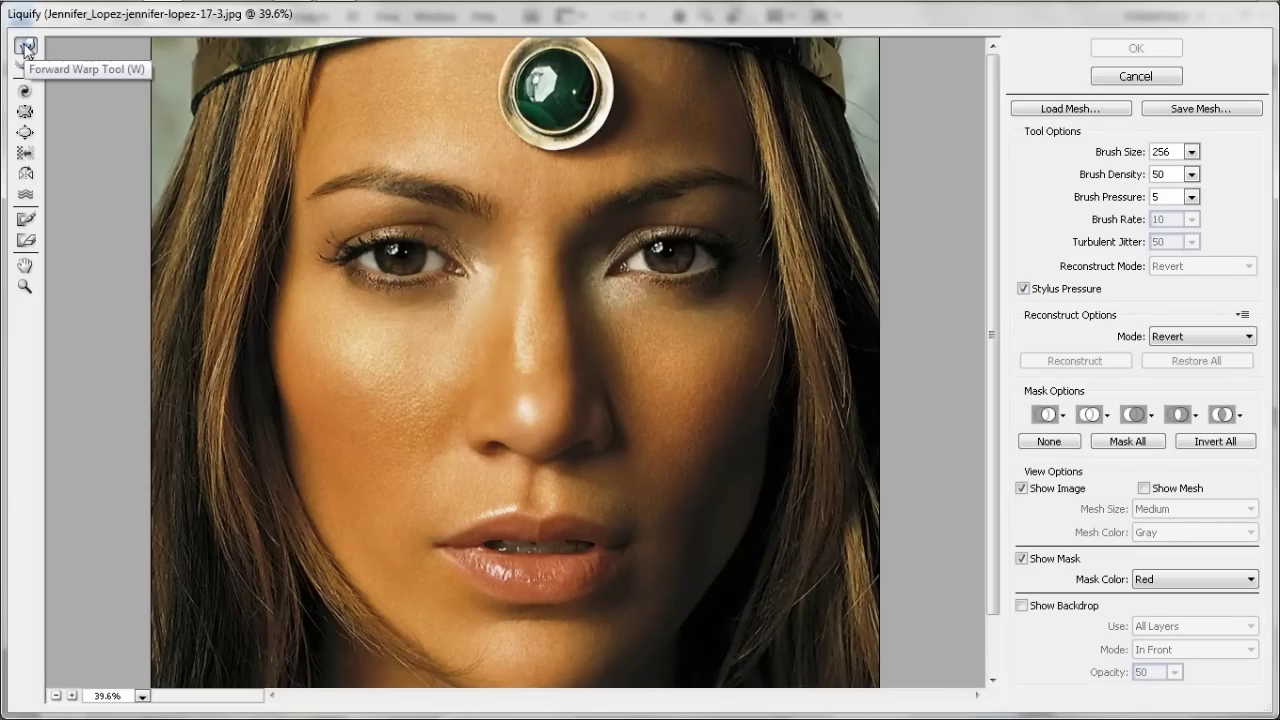
pyautogui.click(27, 133)
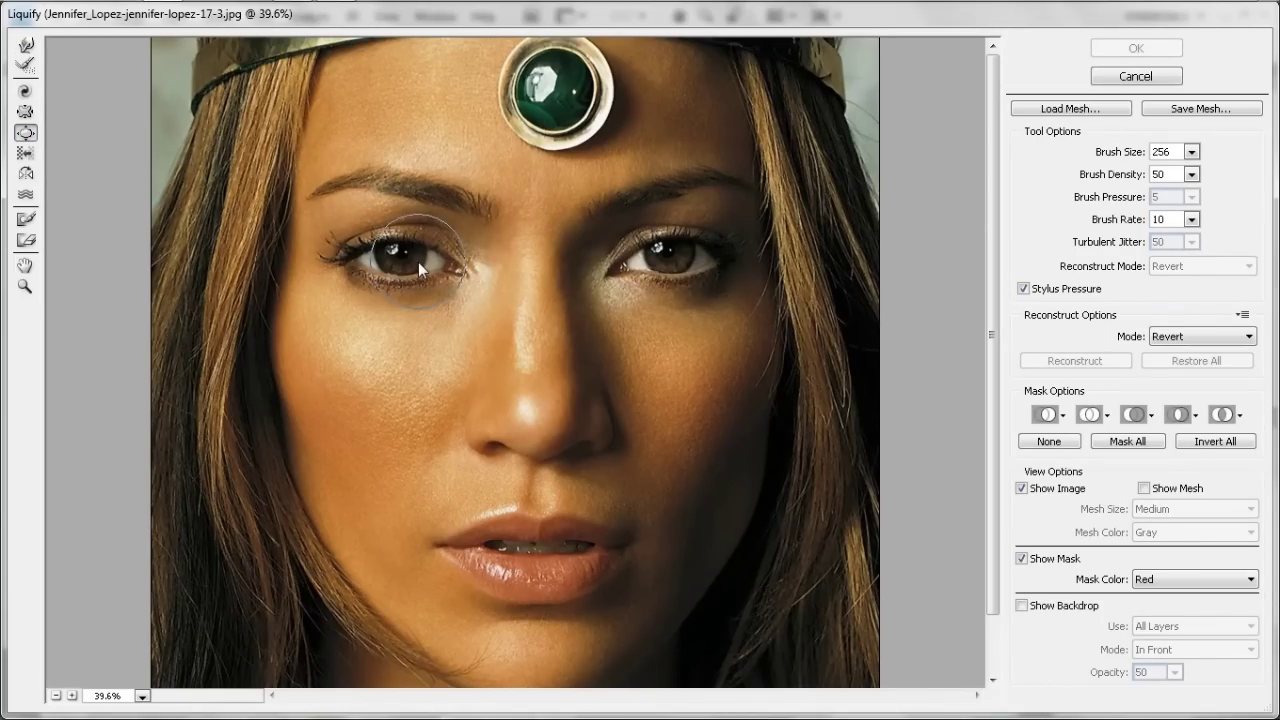
pyautogui.press(']')
pyautogui.press(']')
pyautogui.press(']')
pyautogui.press(']')
pyautogui.press(']')
pyautogui.press(']')
pyautogui.press(']')
pyautogui.press(']')
pyautogui.press(']')
pyautogui.press(']')
pyautogui.press(']')
pyautogui.press(']')
pyautogui.press(']')
pyautogui.press(']')
pyautogui.press(']')
pyautogui.press(']')
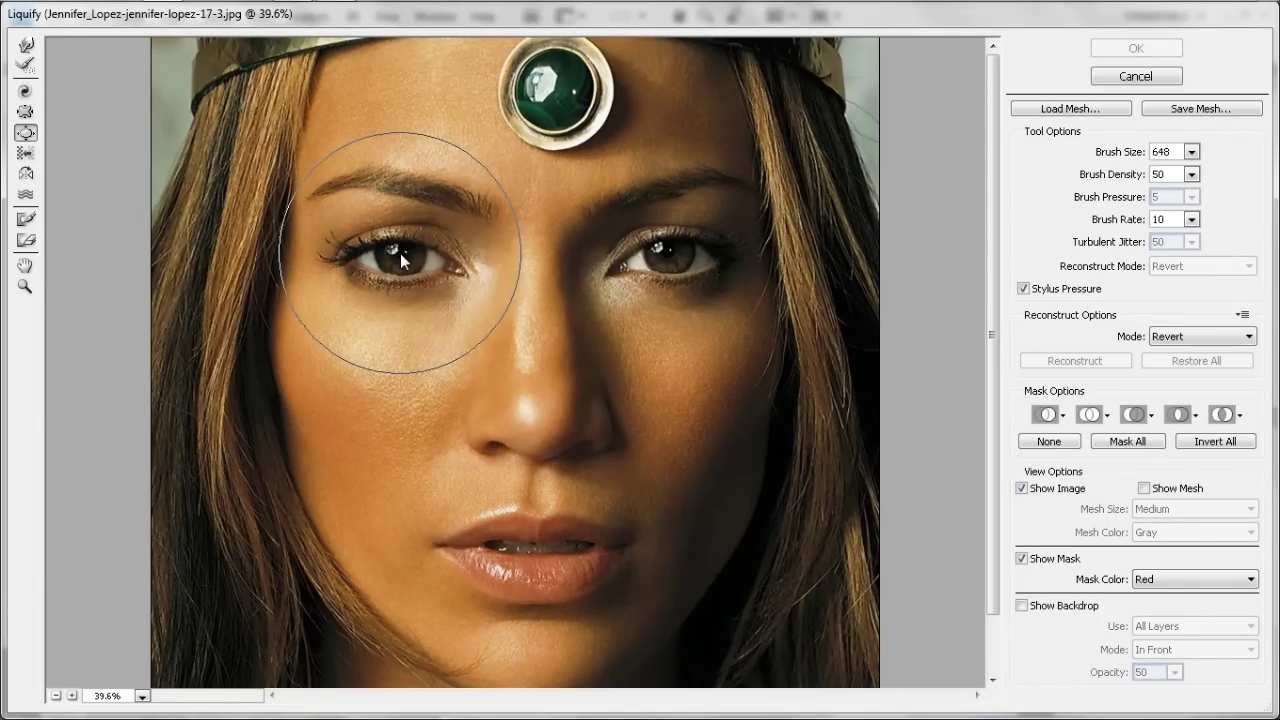
pyautogui.doubleClick(1177, 175)
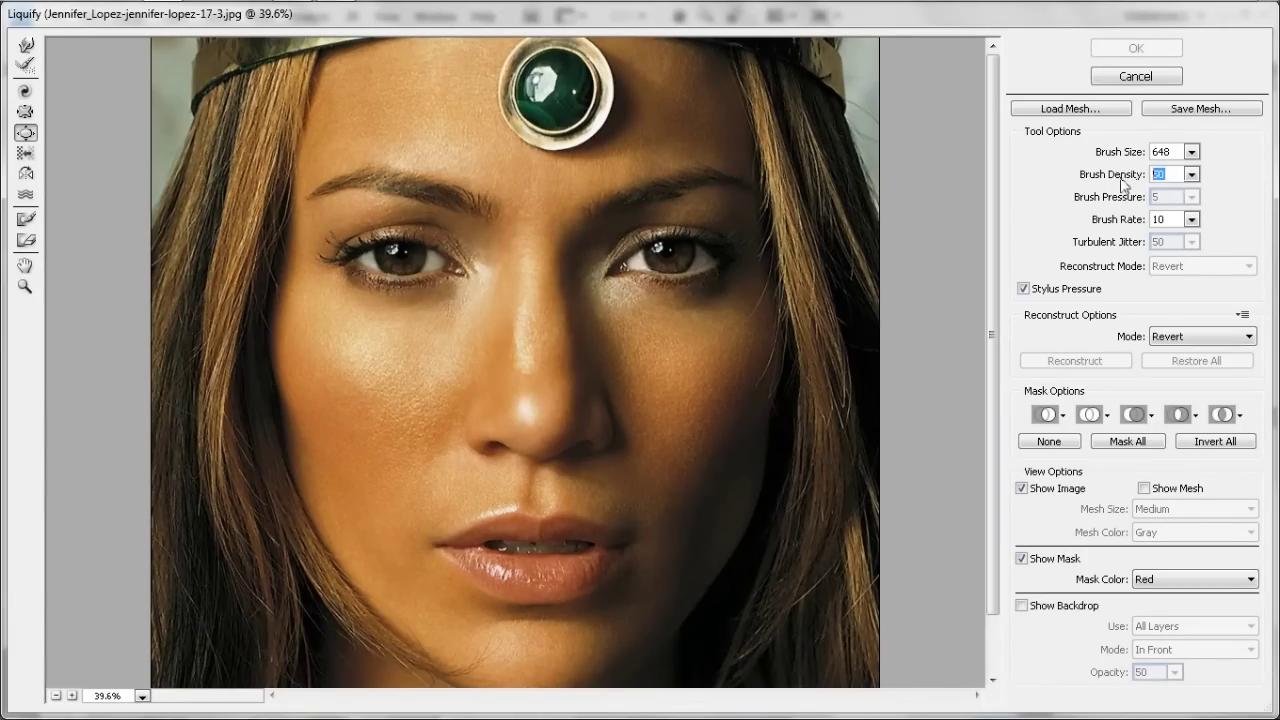
pyautogui.write('60')
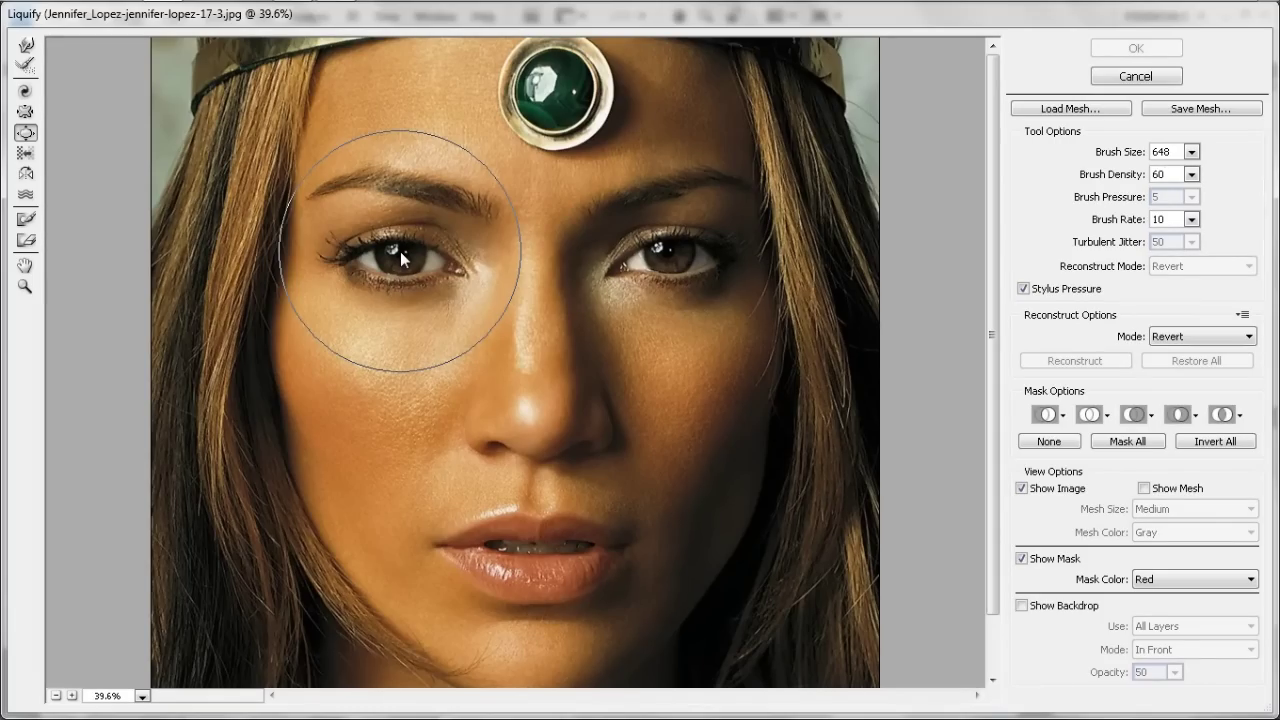
# - Bloat the left and right eyes, then lower Brush Density to 25
pyautogui.moveTo(403, 252); pyautogui.dragTo(404, 252)
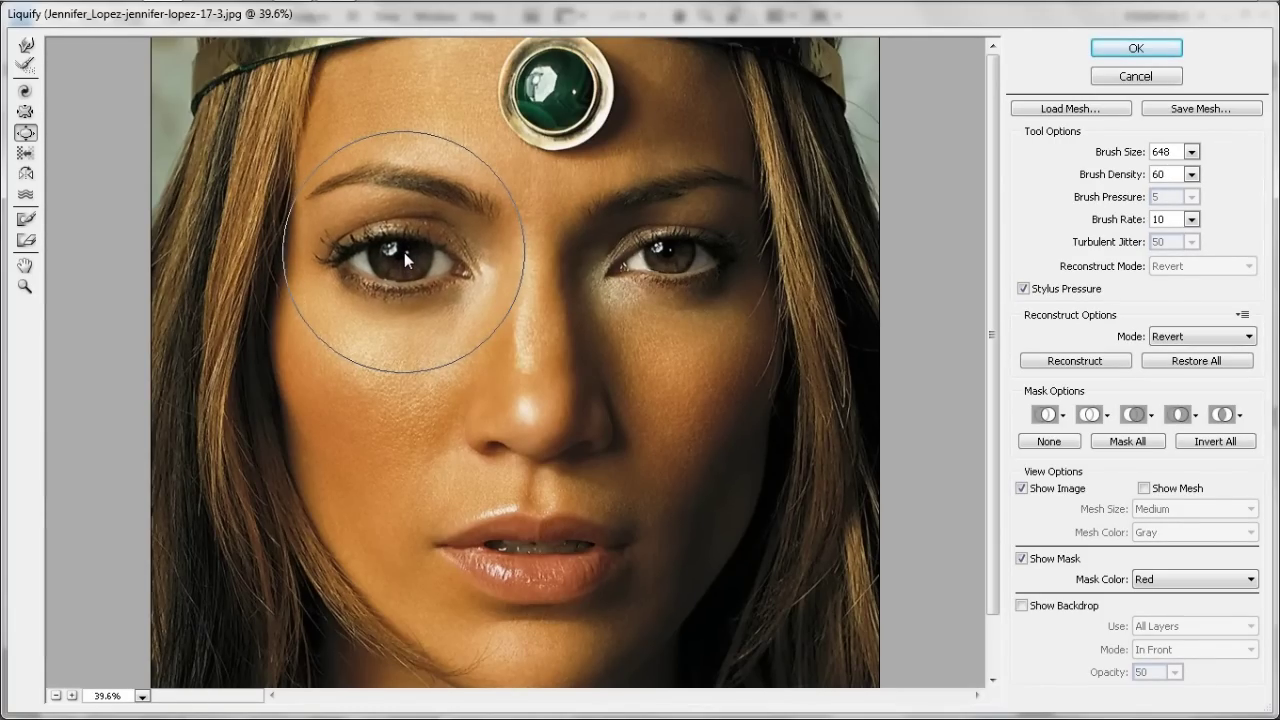
pyautogui.moveTo(668, 250); pyautogui.dragTo(668, 250)
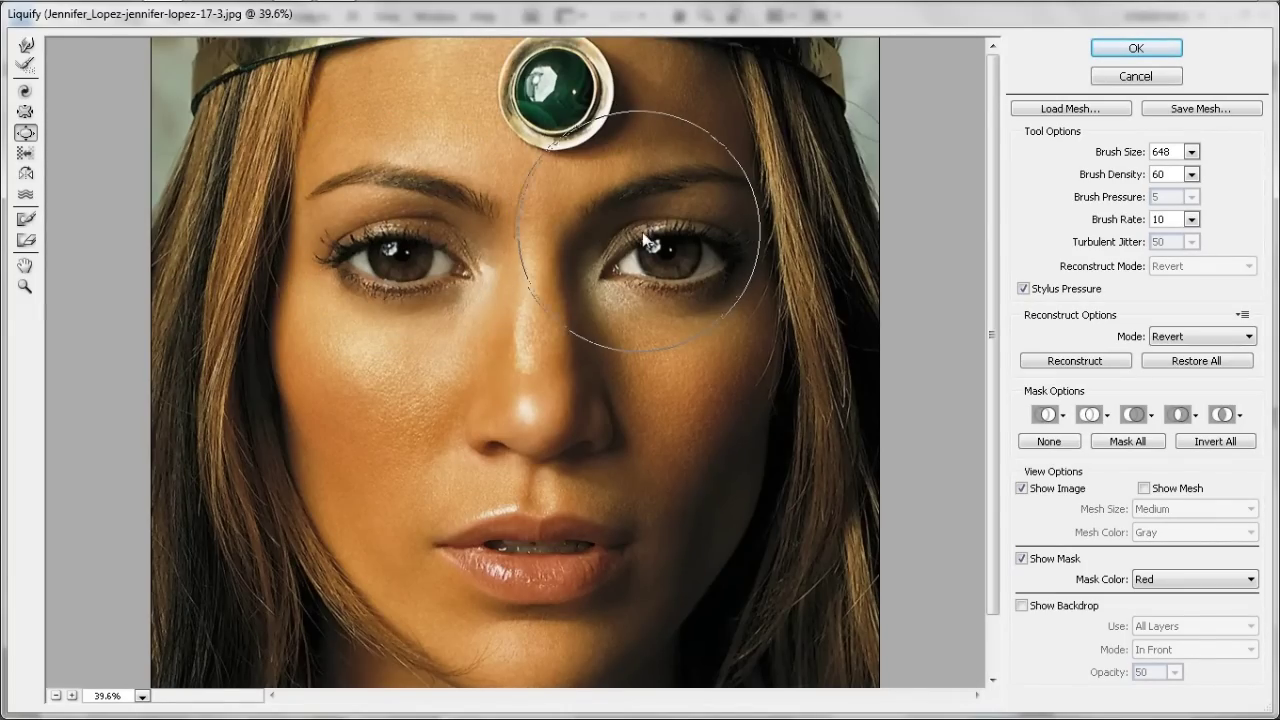
pyautogui.click(1158, 176)
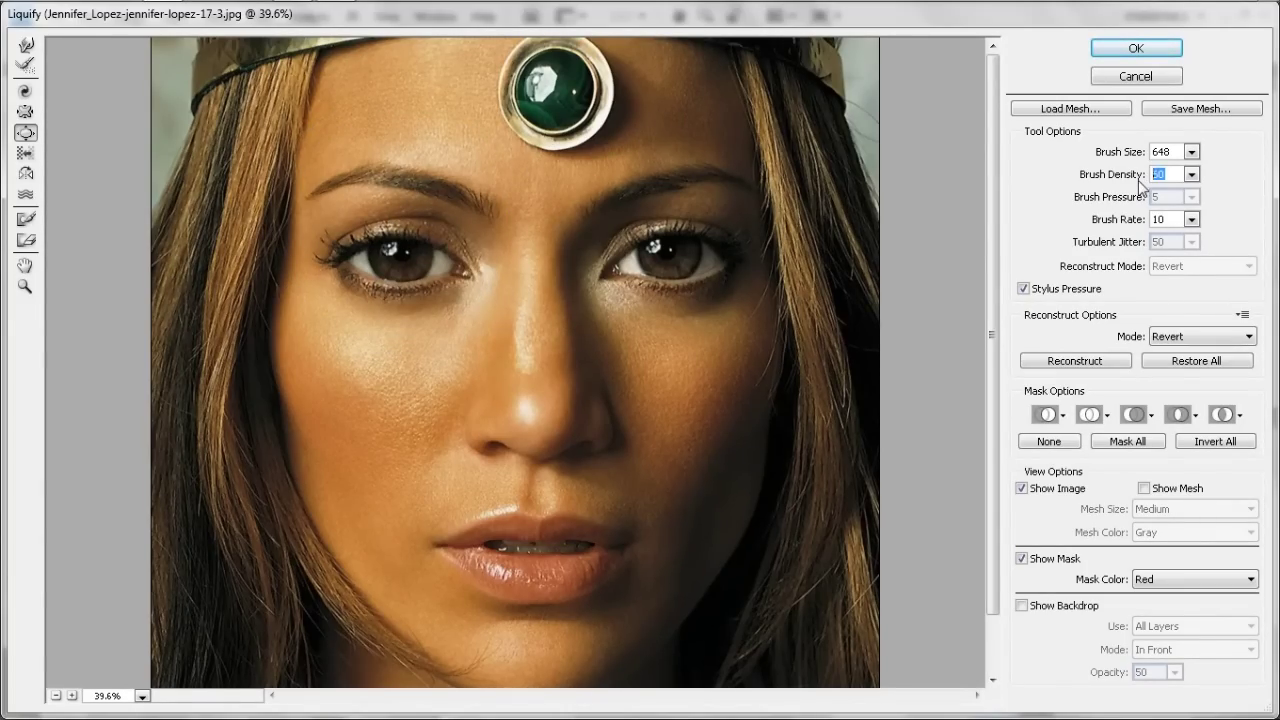
pyautogui.write('25')
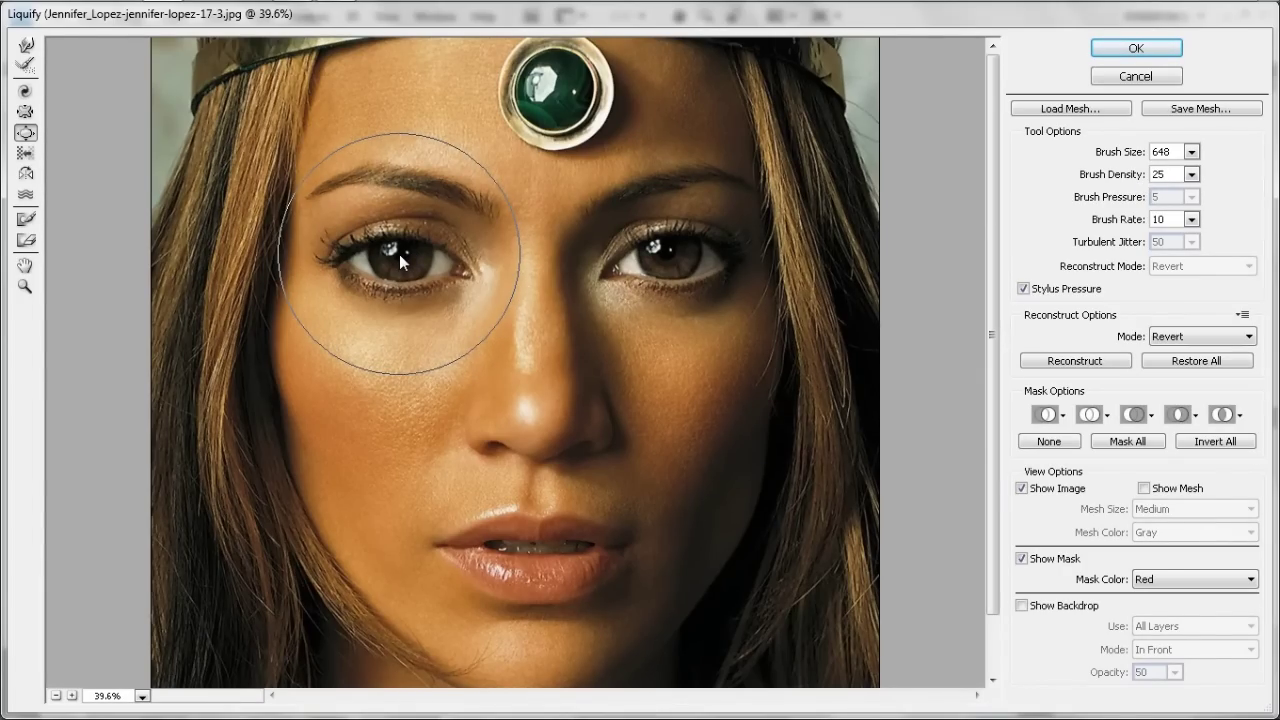
# - Bloat both eyes slightly more at the gentler density of 25
pyautogui.moveTo(399, 254); pyautogui.dragTo(399, 254)
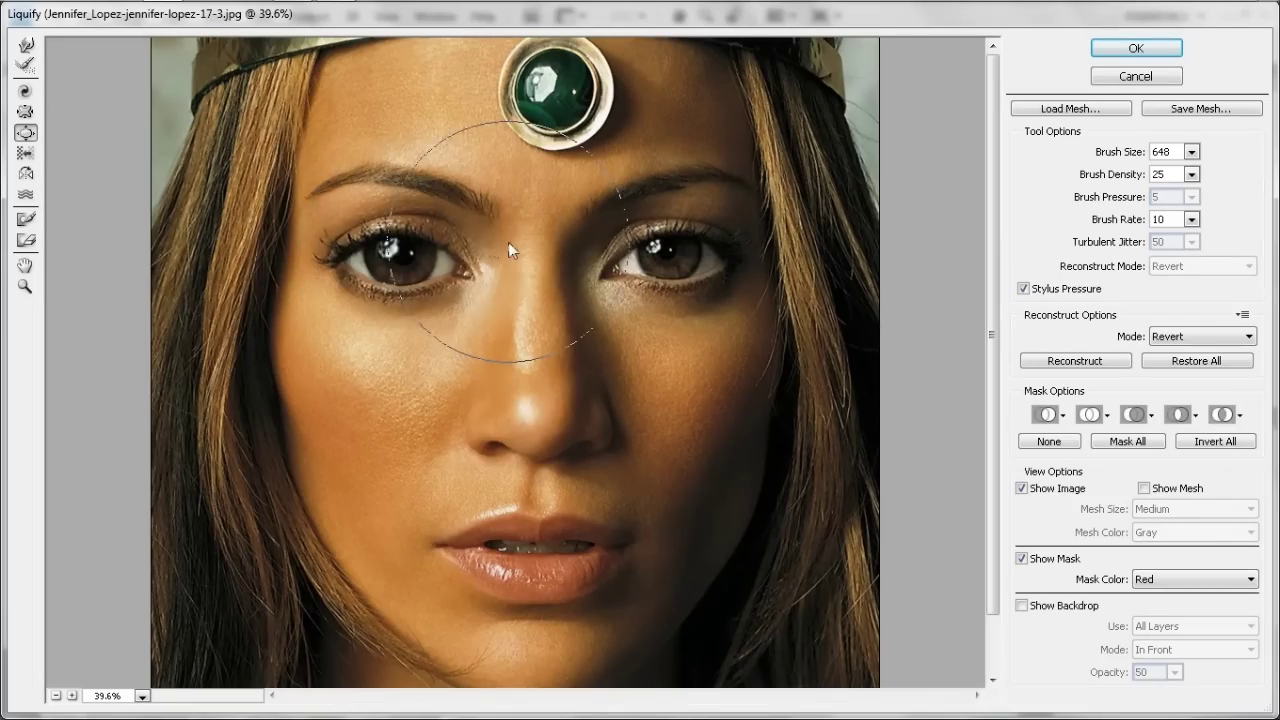
pyautogui.press('alt')
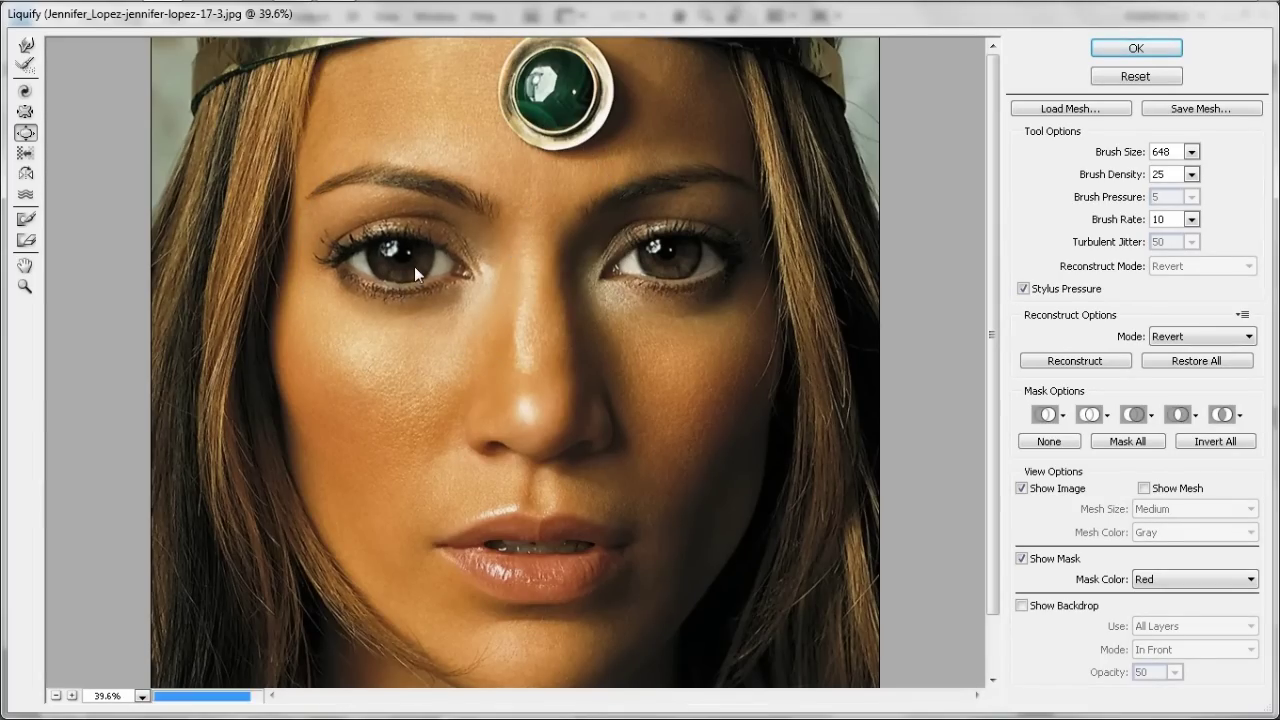
pyautogui.moveTo(401, 254); pyautogui.dragTo(401, 254)
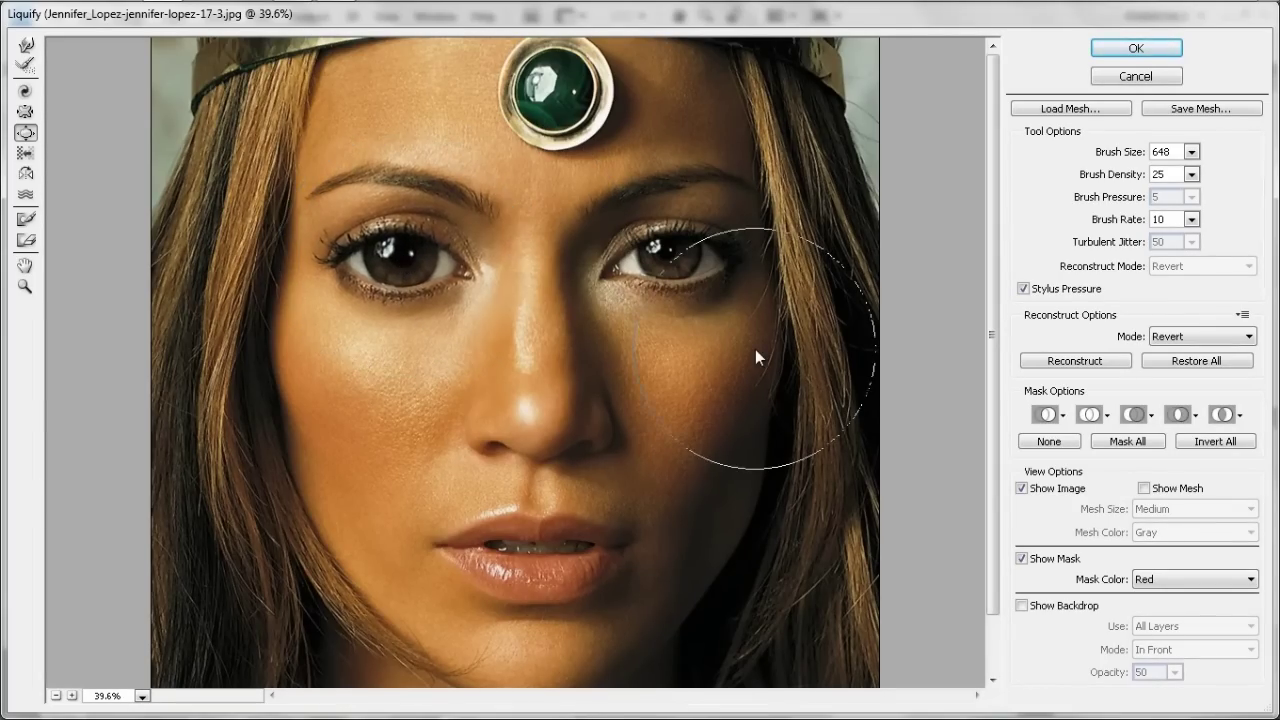
pyautogui.moveTo(667, 250); pyautogui.dragTo(667, 250)
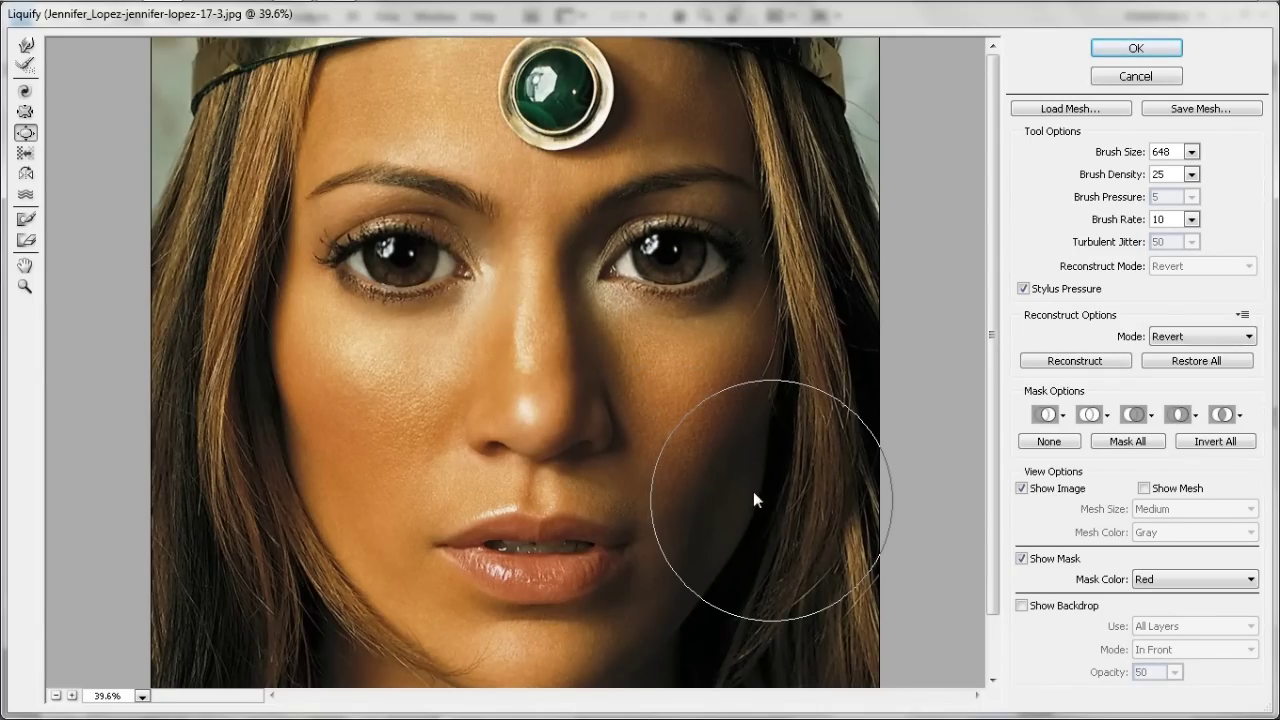
pyautogui.click(26, 46)
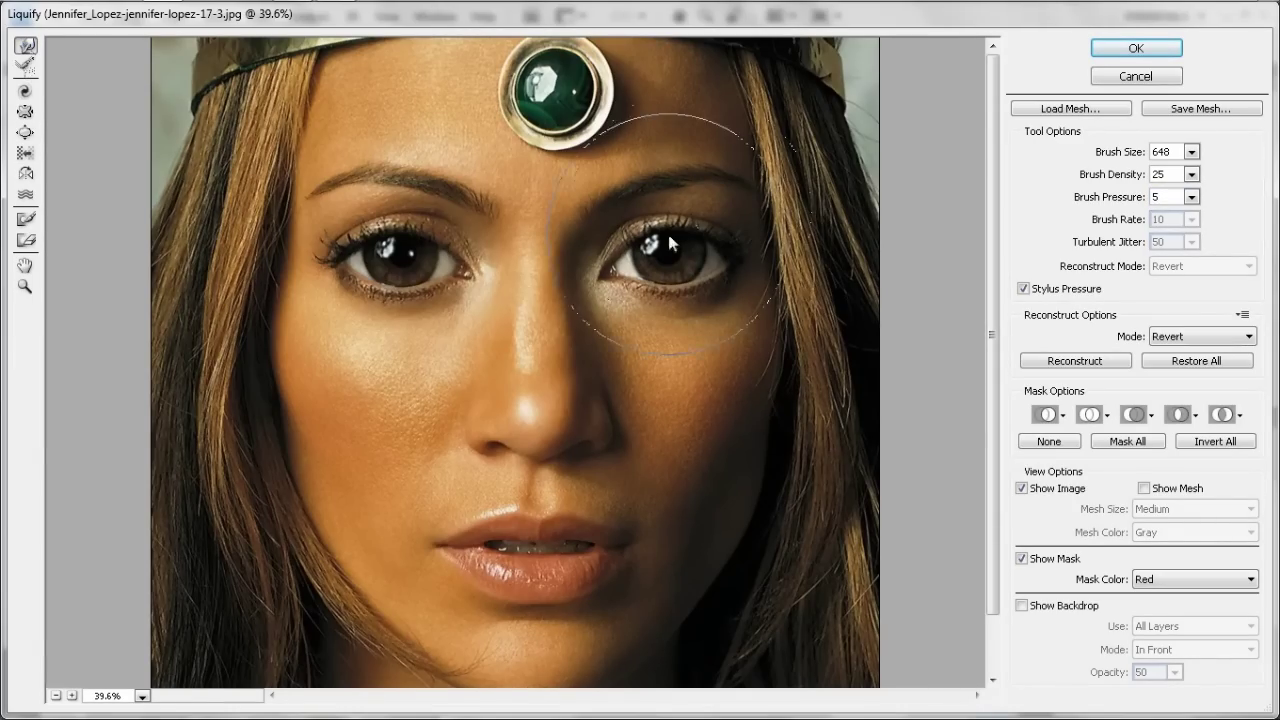
# - Set the Liquify Brush Pressure to 90 and Brush Density to 85
pyautogui.click(1155, 198)
pyautogui.write('90')
pyautogui.click(1165, 175)
pyautogui.write('85')
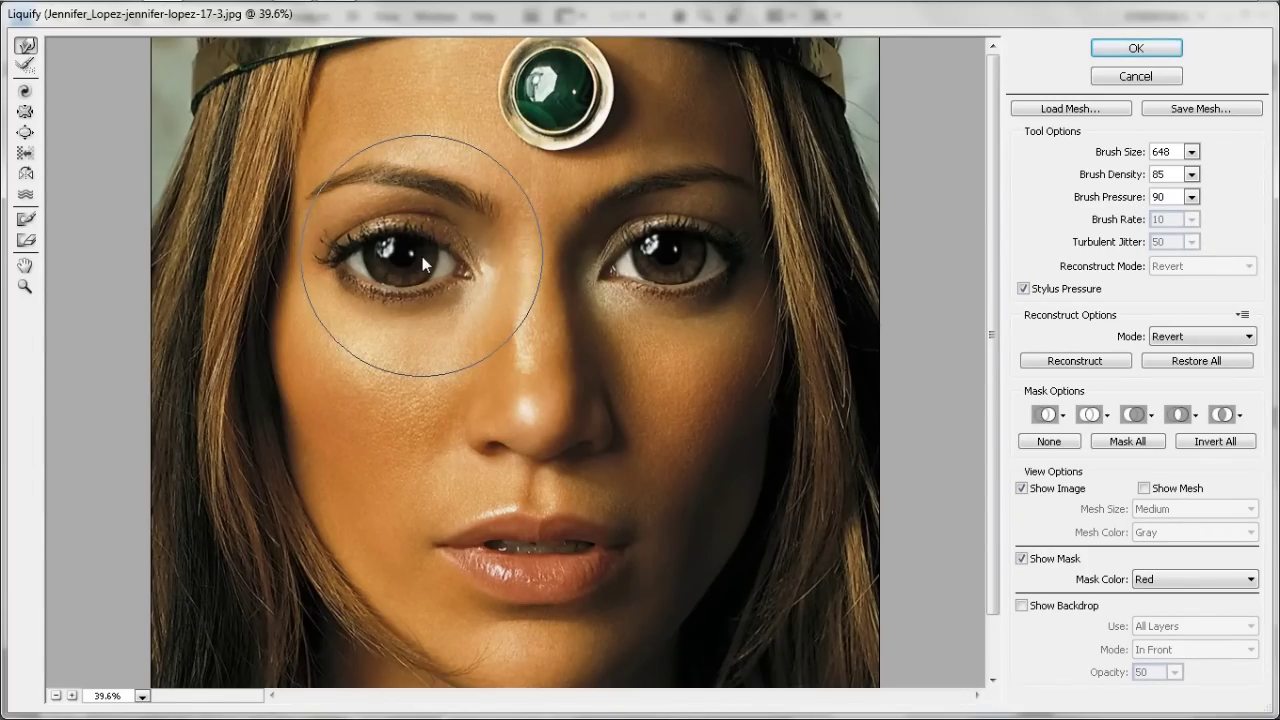
# - Warp the left eye and eyebrow leftward and push the right eye outward
pyautogui.moveTo(421, 255); pyautogui.dragTo(403, 253)
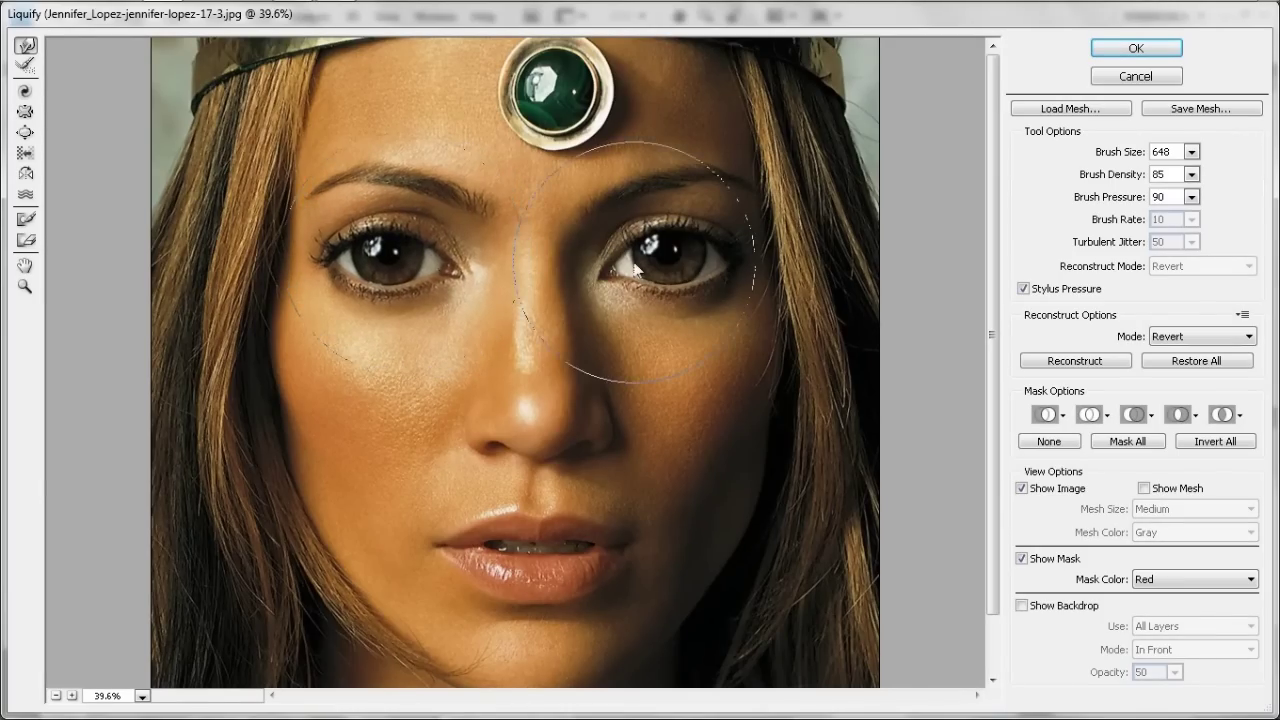
pyautogui.moveTo(657, 254); pyautogui.dragTo(672, 254)
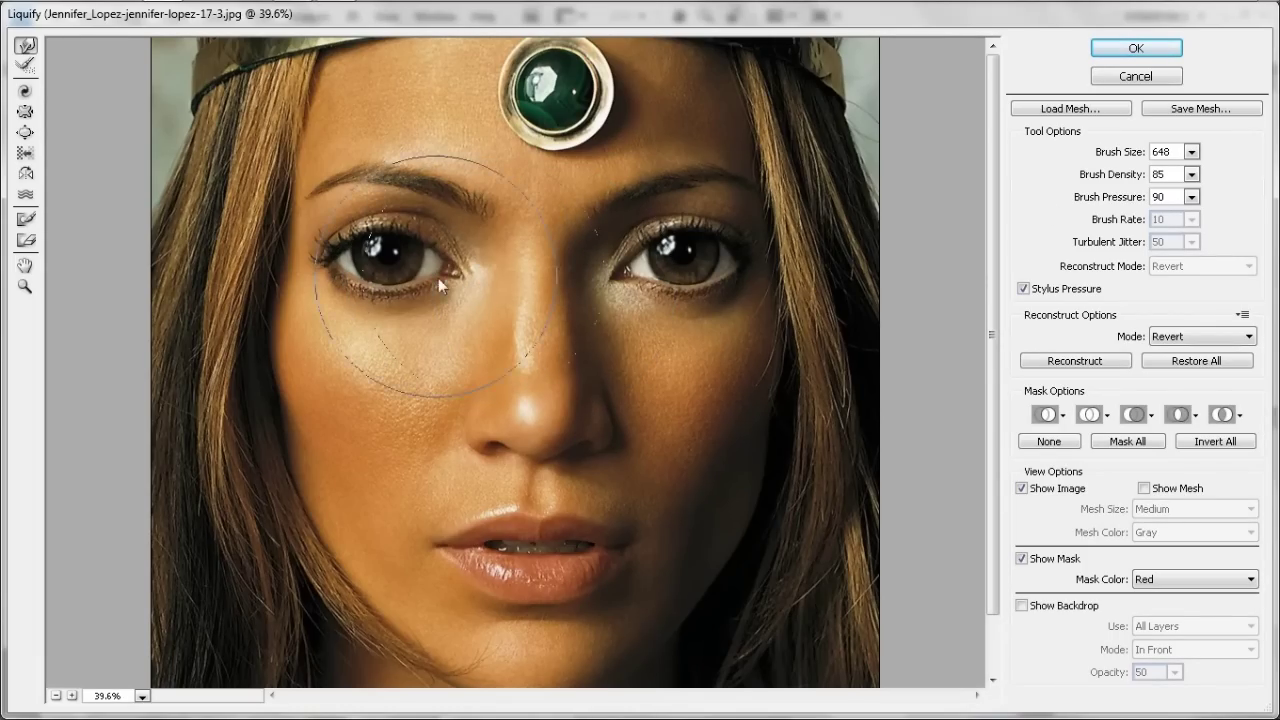
pyautogui.click(1151, 156)
pyautogui.click(25, 155)
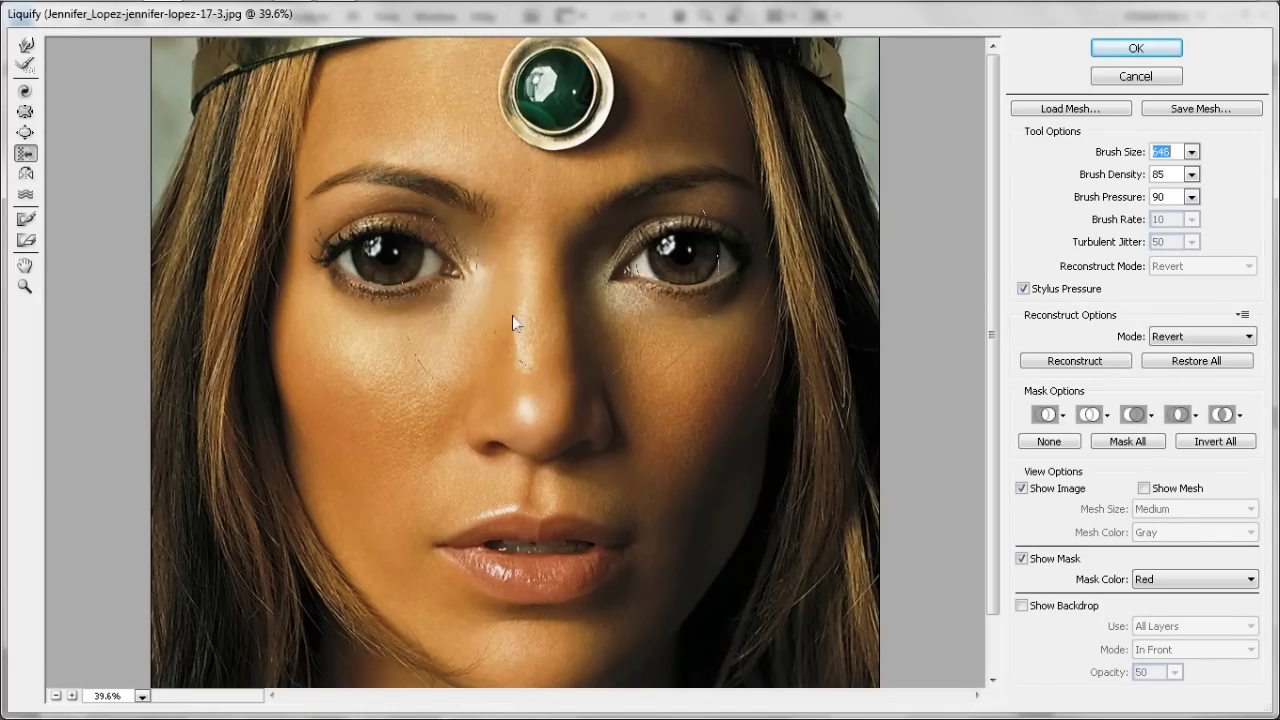
# - Resize the Push Left brush to 372 and set its Brush Density to 55
pyautogui.press('[')
pyautogui.press('[')
pyautogui.press('[')
pyautogui.press('[')
pyautogui.press('[')
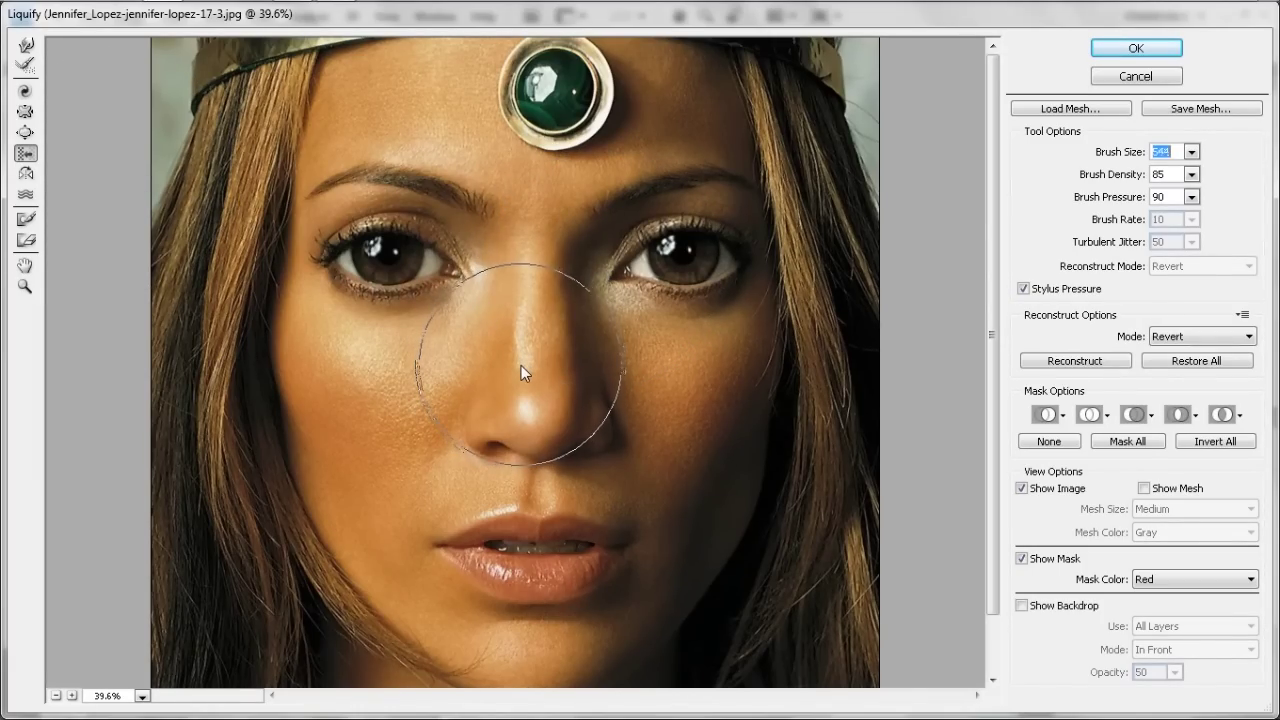
pyautogui.press('[')
pyautogui.press('[')
pyautogui.press('[')
pyautogui.press('[')
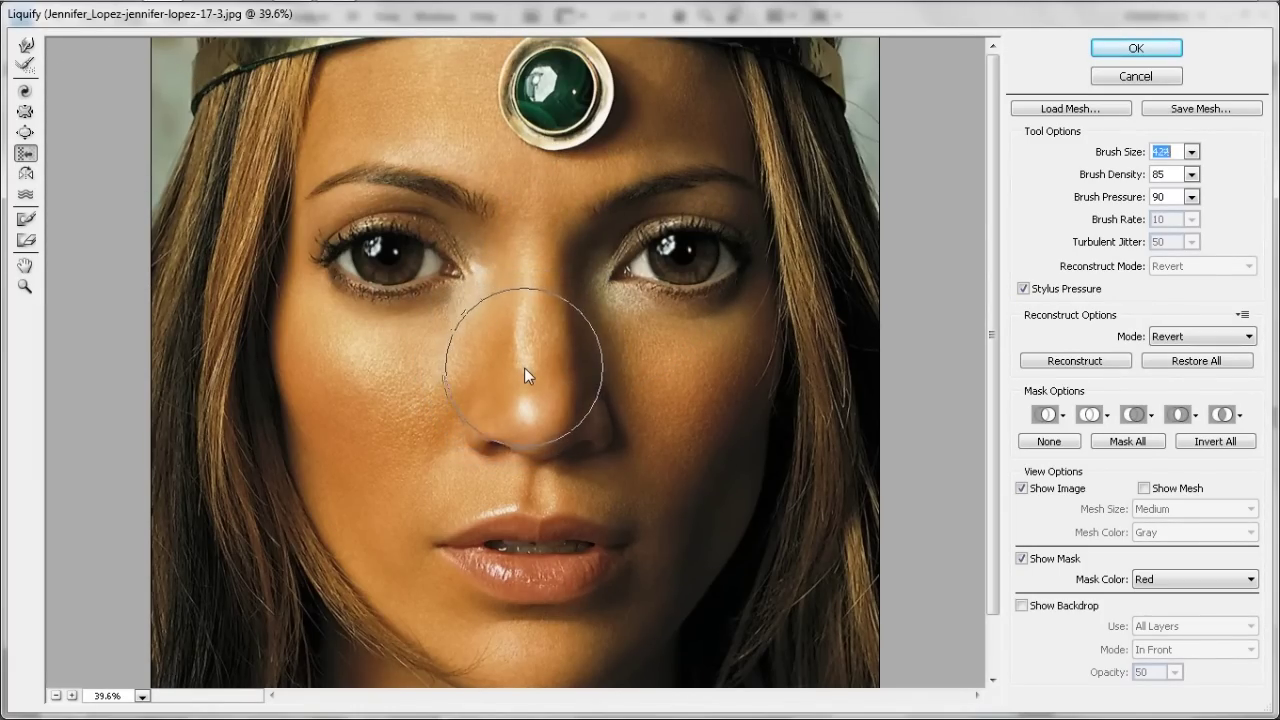
pyautogui.press('[')
pyautogui.press('[')
pyautogui.press('[')
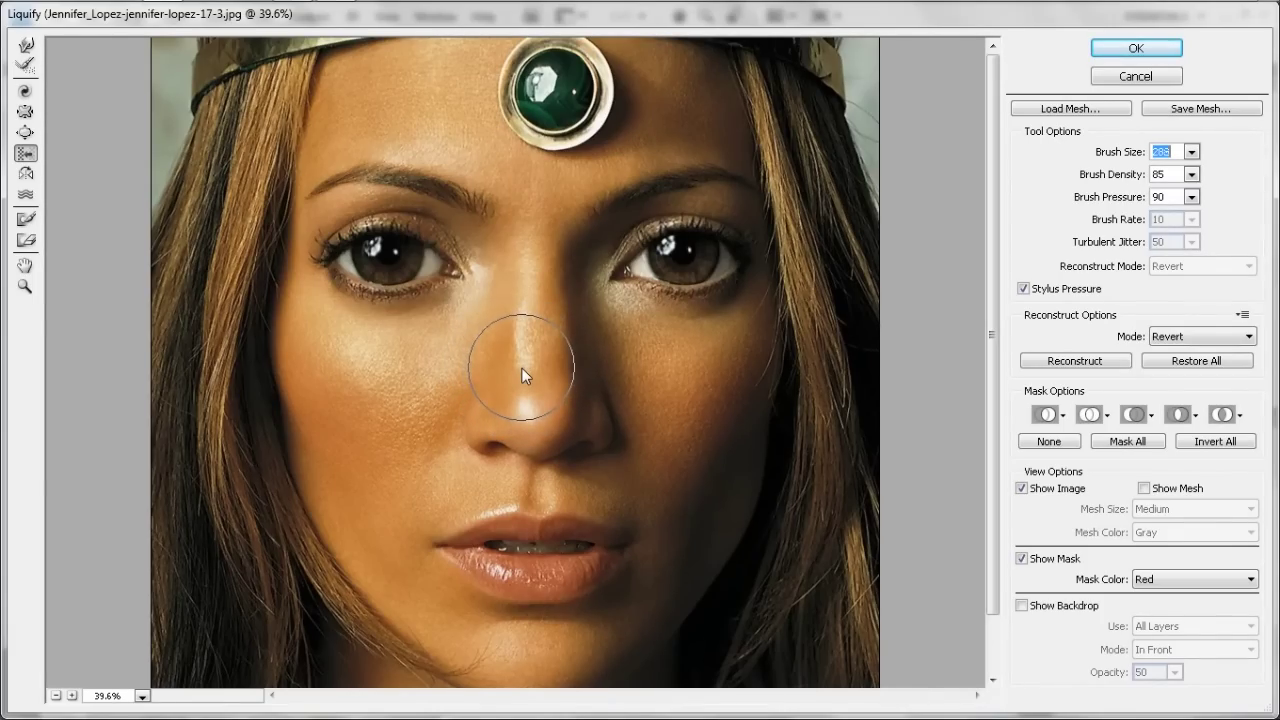
pyautogui.press('[')
pyautogui.press('[')
pyautogui.press('[')
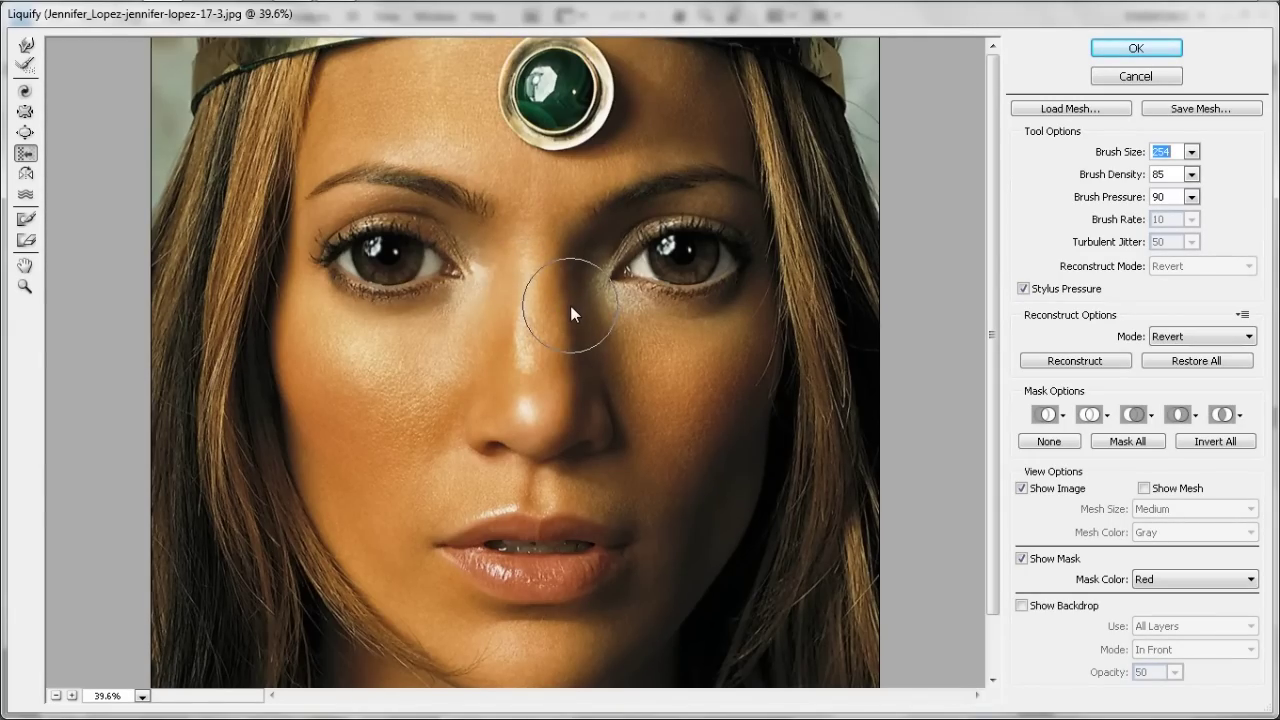
pyautogui.press(']')
pyautogui.press(']')
pyautogui.press(']')
pyautogui.press(']')
pyautogui.press(']')
pyautogui.press(']')
pyautogui.press(']')
pyautogui.press(']')
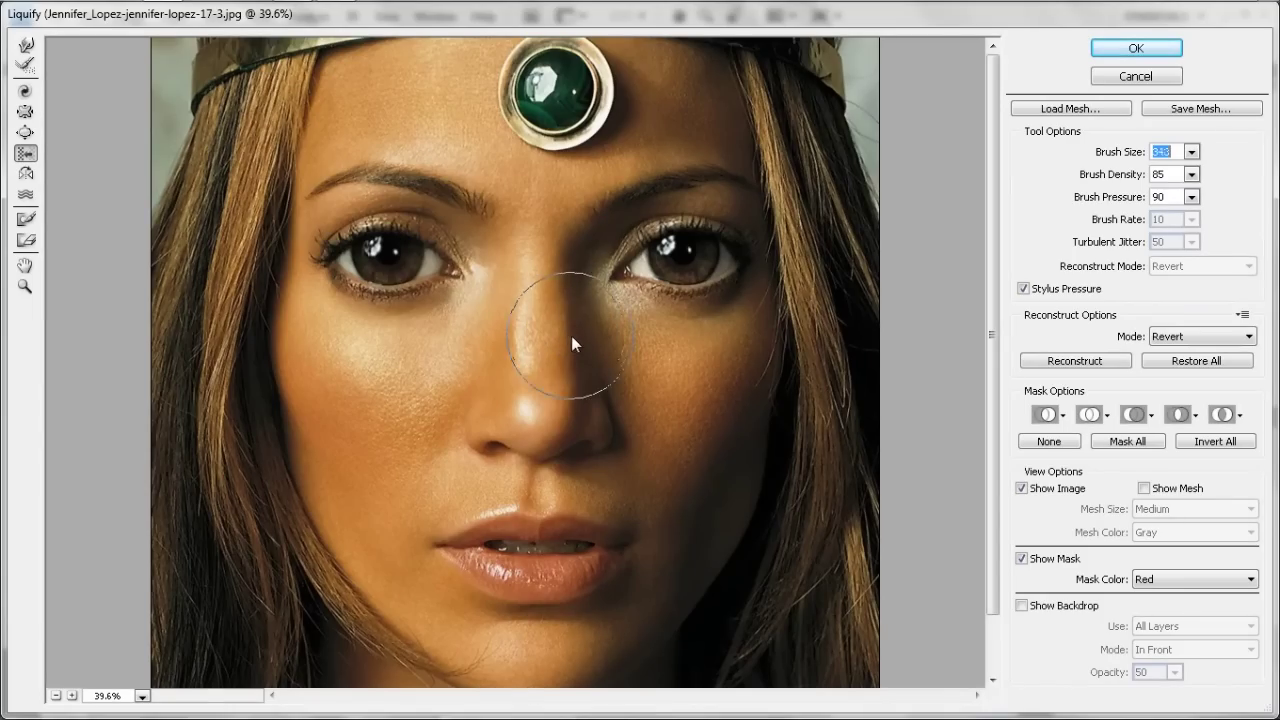
pyautogui.press(']')
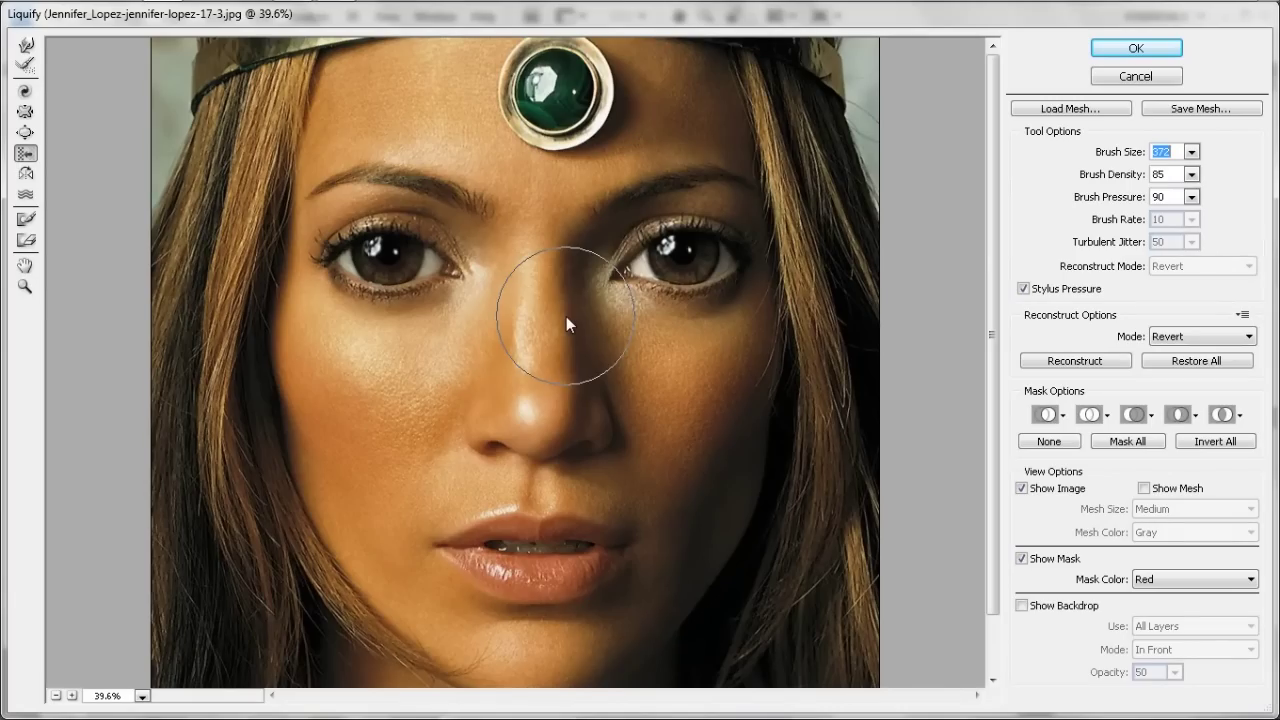
pyautogui.doubleClick(1165, 178)
pyautogui.write('55')
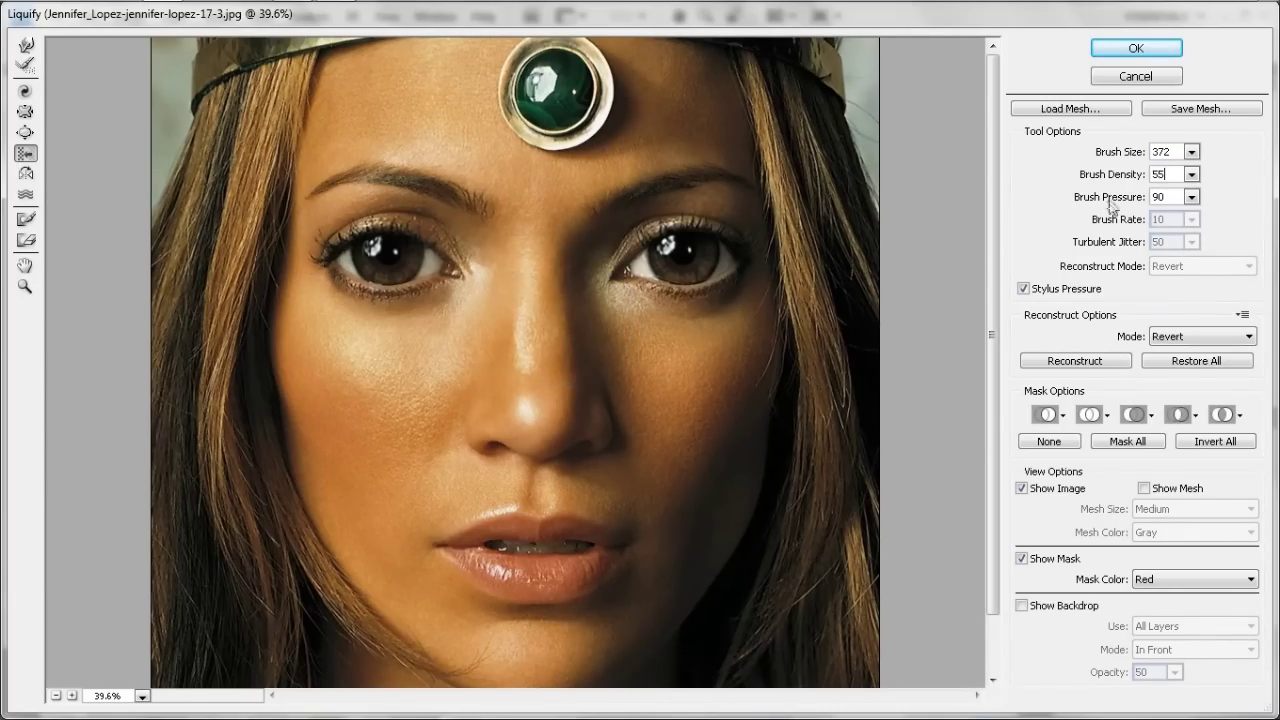
pyautogui.press('Tab')
# - Set Brush Pressure to 5, push down the nose centre, and settle the brush at 204
pyautogui.write('5')
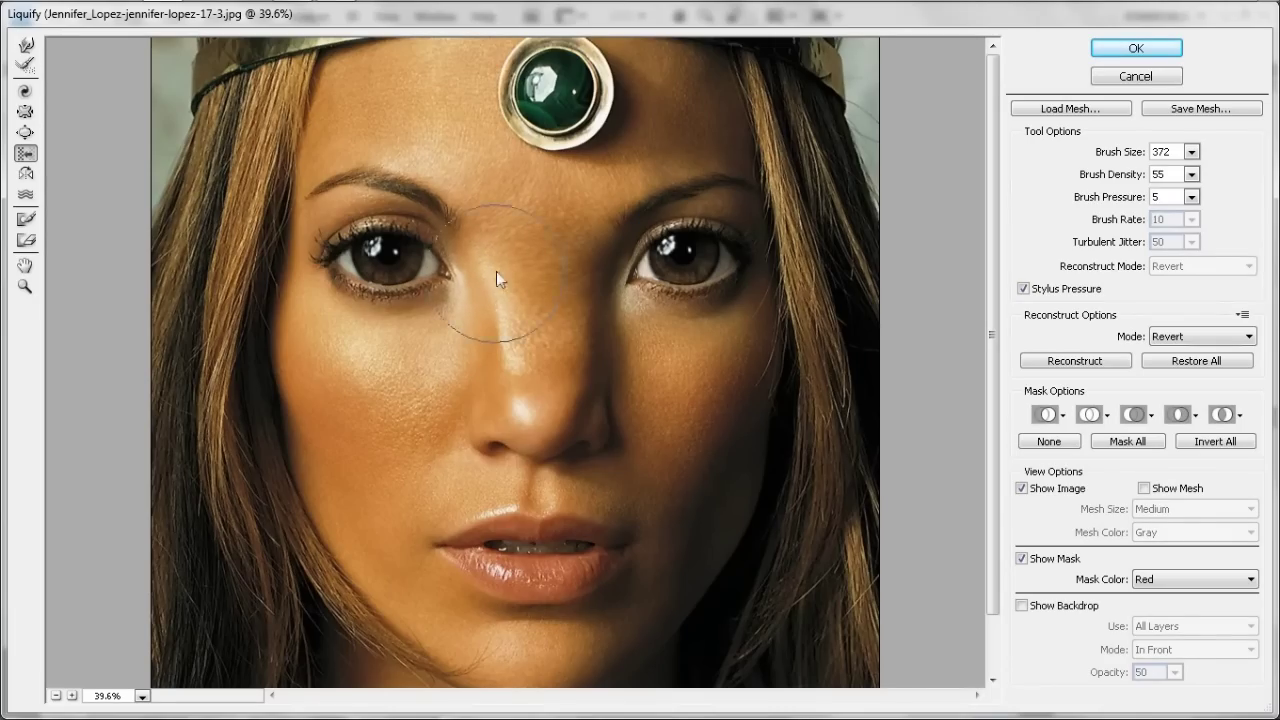
pyautogui.moveTo(505, 374); pyautogui.dragTo(503, 420)
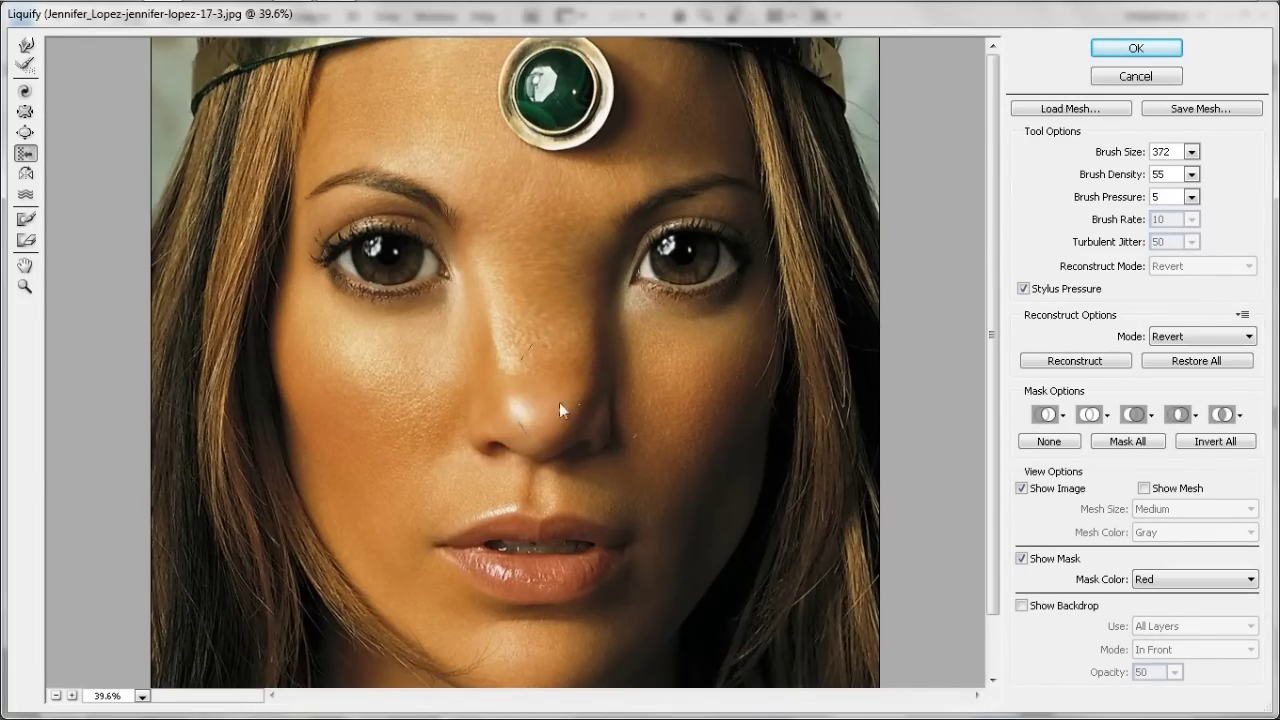
pyautogui.press('[')
pyautogui.press('[')
pyautogui.press('[')
pyautogui.press('[')
pyautogui.press('[')
pyautogui.press('[')
pyautogui.press('[')
pyautogui.press('[')
pyautogui.press('[')
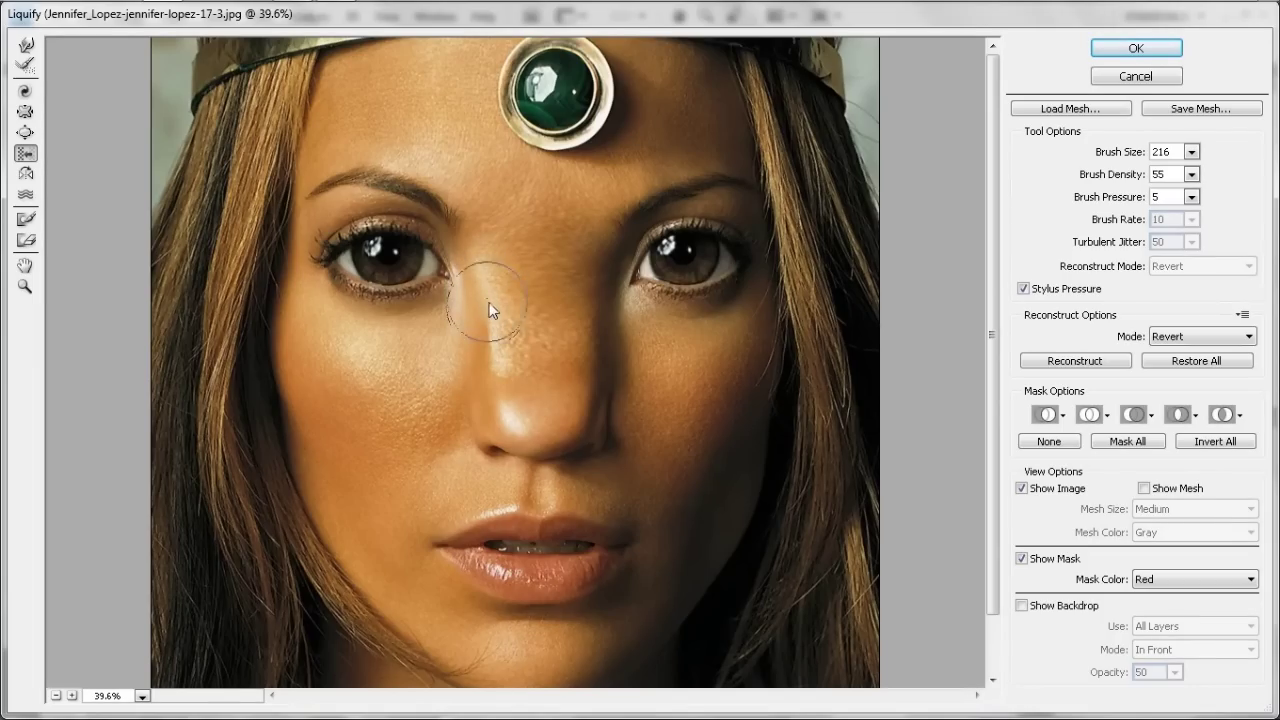
pyautogui.press(']')
pyautogui.press(']')
pyautogui.press(']')
pyautogui.press(']')
pyautogui.press(']')
pyautogui.press(']')
pyautogui.press(']')
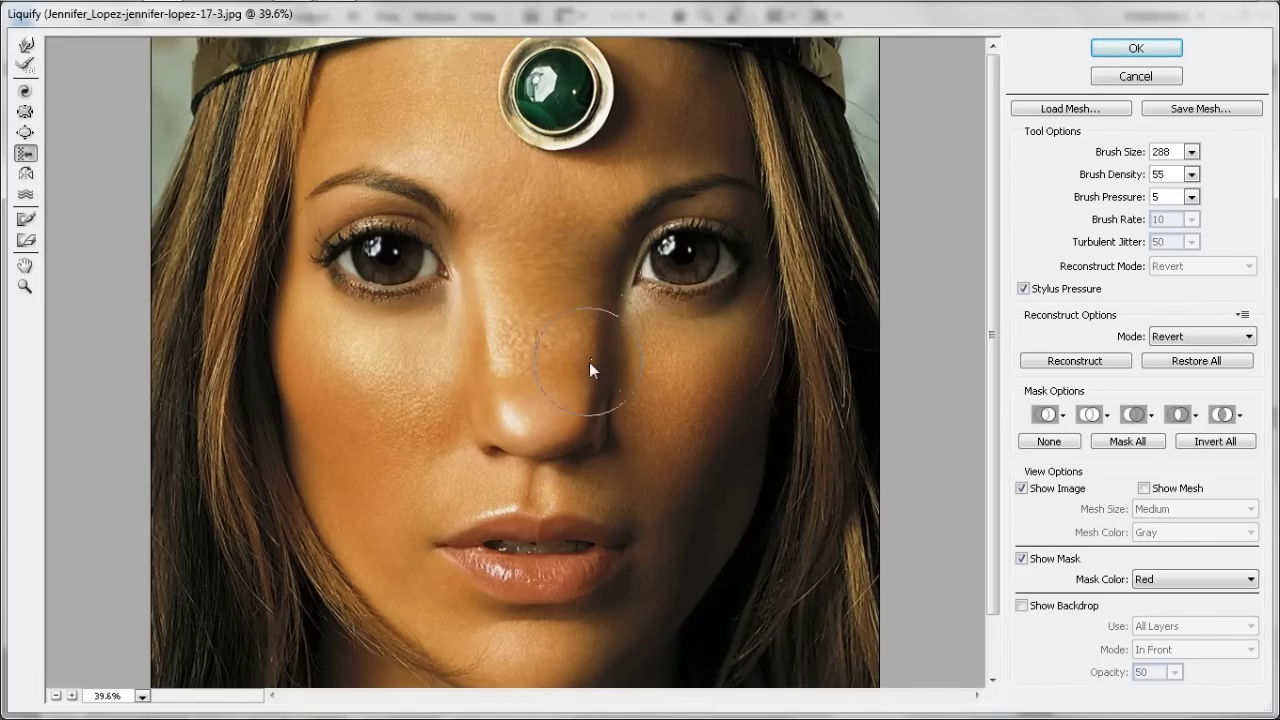
pyautogui.press('[')
pyautogui.press('[')
pyautogui.press('[')
pyautogui.press('[')
pyautogui.press('[')
pyautogui.press('[')
pyautogui.press('[')
pyautogui.press('[')
pyautogui.press('[')
pyautogui.press('[')
pyautogui.press('[')
pyautogui.press('[')
pyautogui.press('[')
pyautogui.press('[')
pyautogui.press('[')
pyautogui.press('[')
pyautogui.press('[')
pyautogui.press('[')
pyautogui.press('[')
pyautogui.press('[')
pyautogui.press('[')
# - Reshape the nose tip and slim the right side of the nose with Push Left strokes
pyautogui.moveTo(510, 443)
pyautogui.mouseDown()
pyautogui.moveTo(505, 434)
pyautogui.moveTo(557, 437)
pyautogui.moveTo(604, 462)
pyautogui.mouseUp()
pyautogui.hotkey('ctrl', '+')
pyautogui.hotkey('ctrl', '+')
pyautogui.hotkey('ctrl', '+')
pyautogui.moveTo(657, 250); pyautogui.dragTo(602, 348)
pyautogui.hotkey('ctrl', '-')
pyautogui.hotkey('ctrl', '-')
pyautogui.hotkey('ctrl', '-')
pyautogui.hotkey('ctrl', '-')
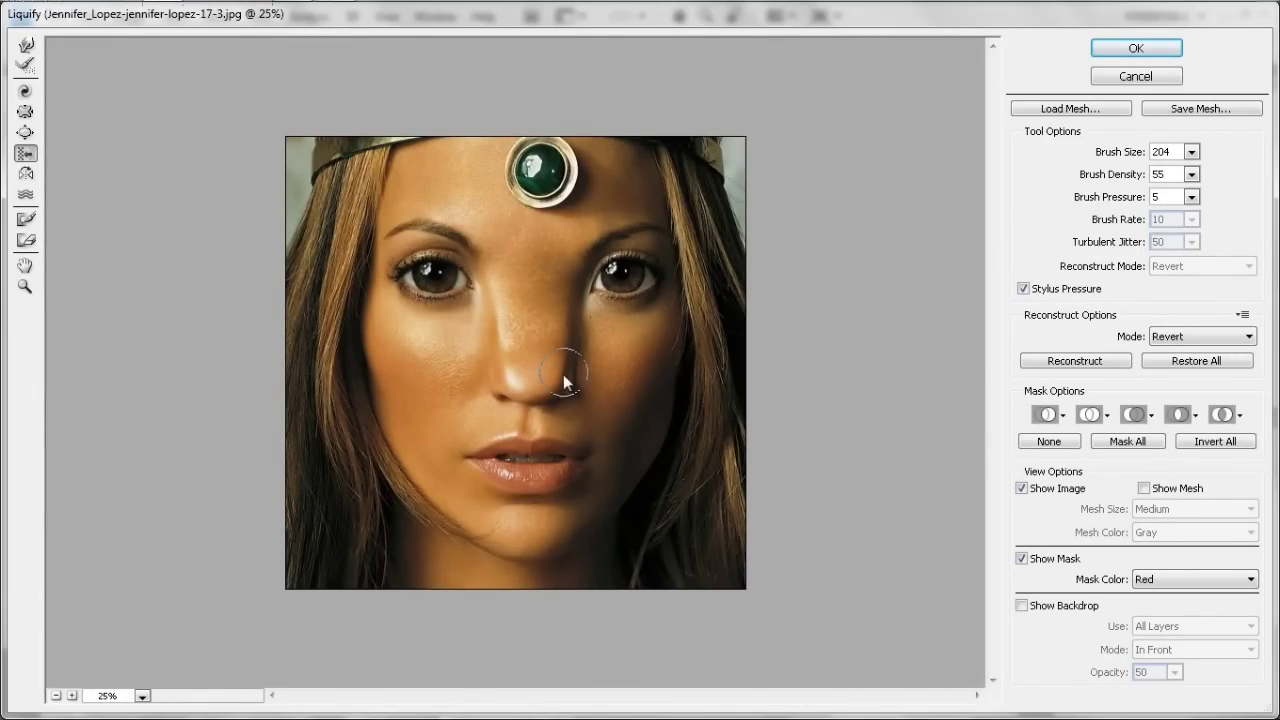
pyautogui.moveTo(564, 349); pyautogui.dragTo(567, 343)
# - Zoom the preview to 50%, set the brush to 280, and apply the Liquify changes
pyautogui.press(']')
pyautogui.press(']')
pyautogui.press(']')
pyautogui.press(']')
pyautogui.press(']')
pyautogui.press(']')
pyautogui.press(']')
pyautogui.press(']')
pyautogui.press(']')
pyautogui.press(']')
pyautogui.press(']')
pyautogui.press(']')
pyautogui.press(']')
pyautogui.press(']')
pyautogui.press(']')
pyautogui.press(']')
pyautogui.press(']')
pyautogui.press(']')
pyautogui.press(']')
pyautogui.press(']')
pyautogui.press(']')
pyautogui.press(']')
pyautogui.press(']')
pyautogui.press(']')
pyautogui.press(']')
pyautogui.hotkey('ctrl', '+')
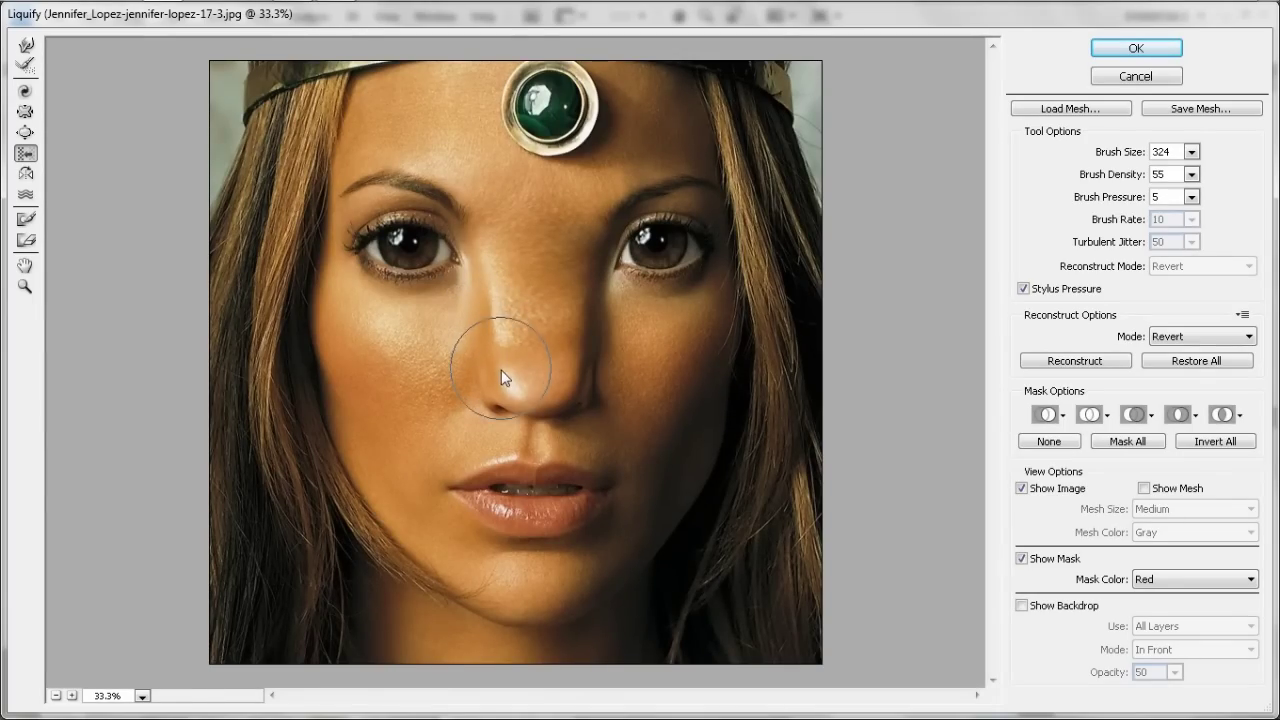
pyautogui.hotkey('ctrl', '+')
pyautogui.press(']')
pyautogui.press(']')
pyautogui.press(']')
pyautogui.press(']')
pyautogui.press(']')
pyautogui.press(']')
pyautogui.press(']')
pyautogui.press(']')
pyautogui.press(']')
pyautogui.press(']')
pyautogui.press(']')
pyautogui.press(']')
pyautogui.press(']')
pyautogui.press(']')
pyautogui.press(']')
pyautogui.press(']')
pyautogui.press('[')
pyautogui.press('[')
pyautogui.press('[')
pyautogui.press('[')
pyautogui.press('[')
pyautogui.press('[')
pyautogui.press('[')
pyautogui.press('[')
pyautogui.press('[')
pyautogui.press('[')
pyautogui.press('[')
pyautogui.press('[')
pyautogui.press('[')
pyautogui.press('[')
pyautogui.press('[')
pyautogui.press('[')
pyautogui.press('[')
pyautogui.press('[')
pyautogui.press('[')
pyautogui.press('[')
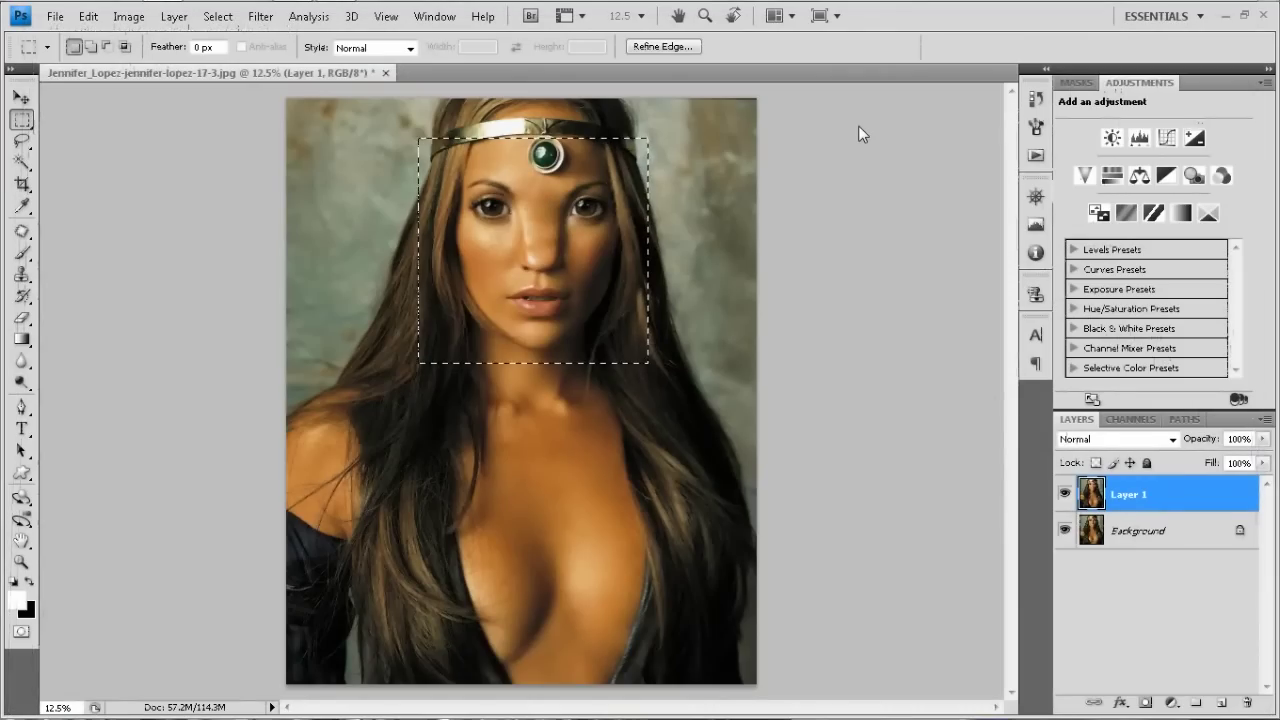
pyautogui.hotkey('ctrl', 'd')
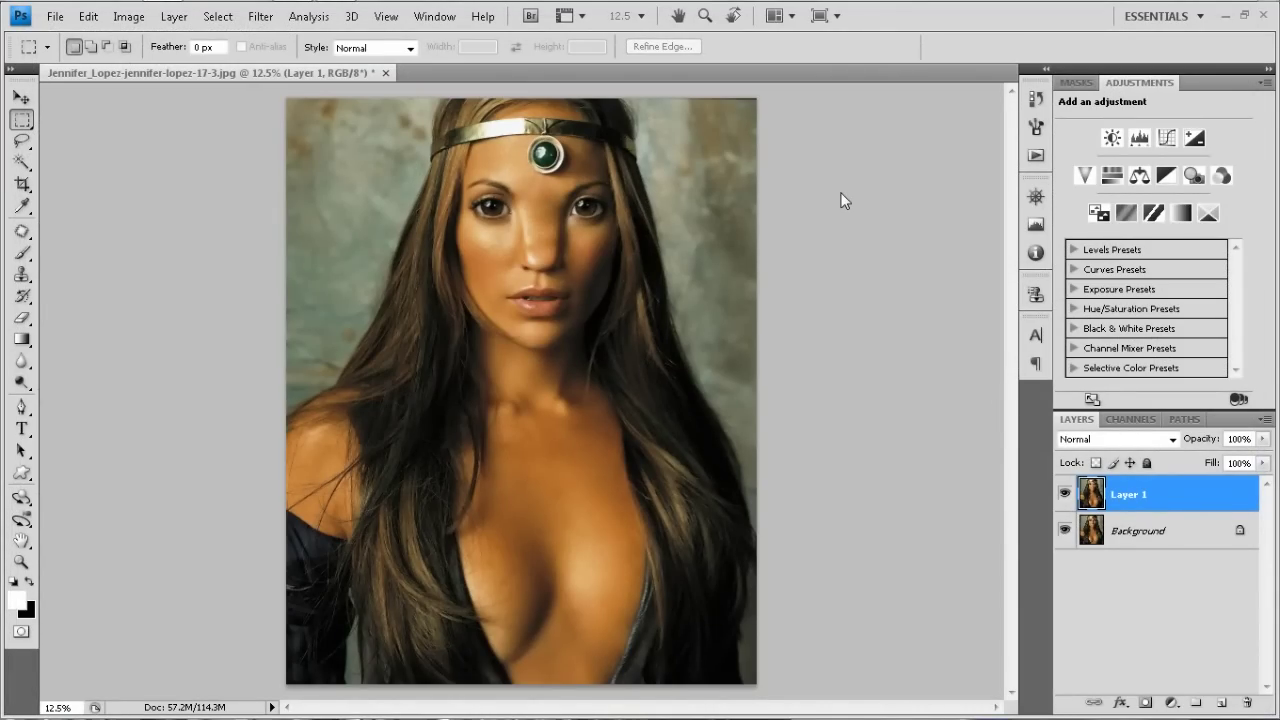
pyautogui.scroll(5, 549, 211)
pyautogui.click(1064, 493)
pyautogui.click(1064, 493)
pyautogui.click(1064, 493)
pyautogui.click(1064, 493)
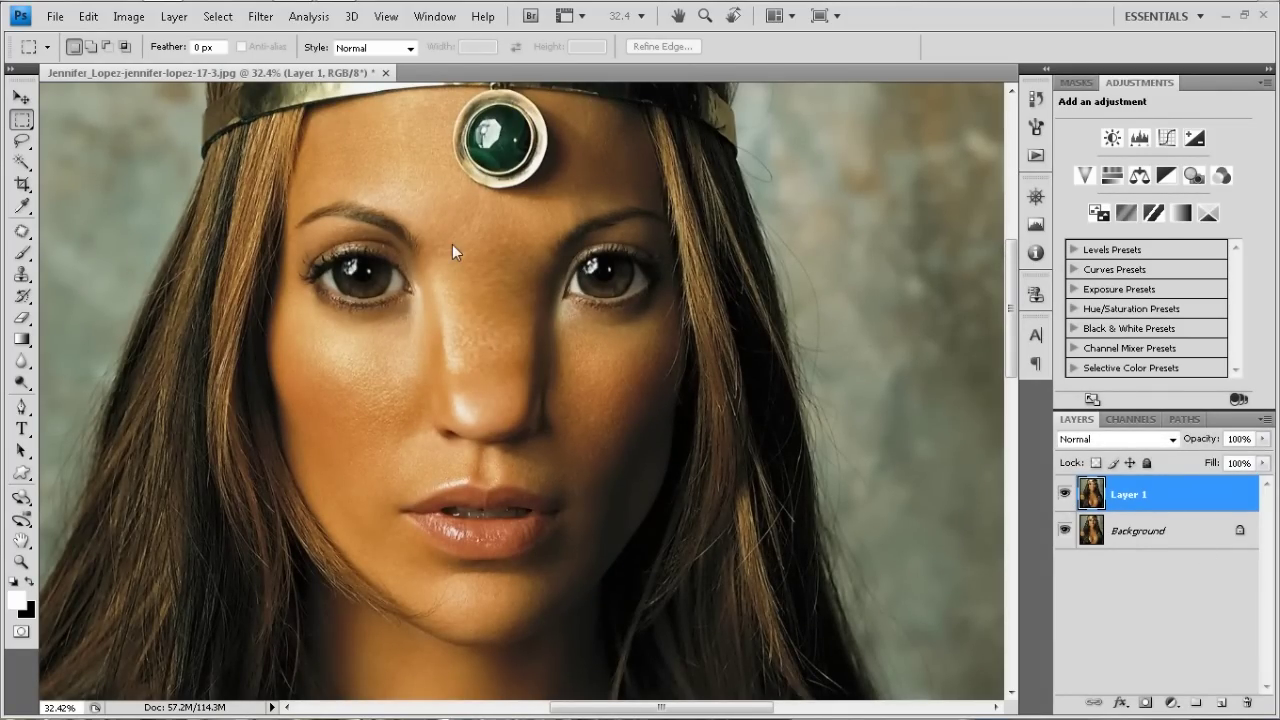